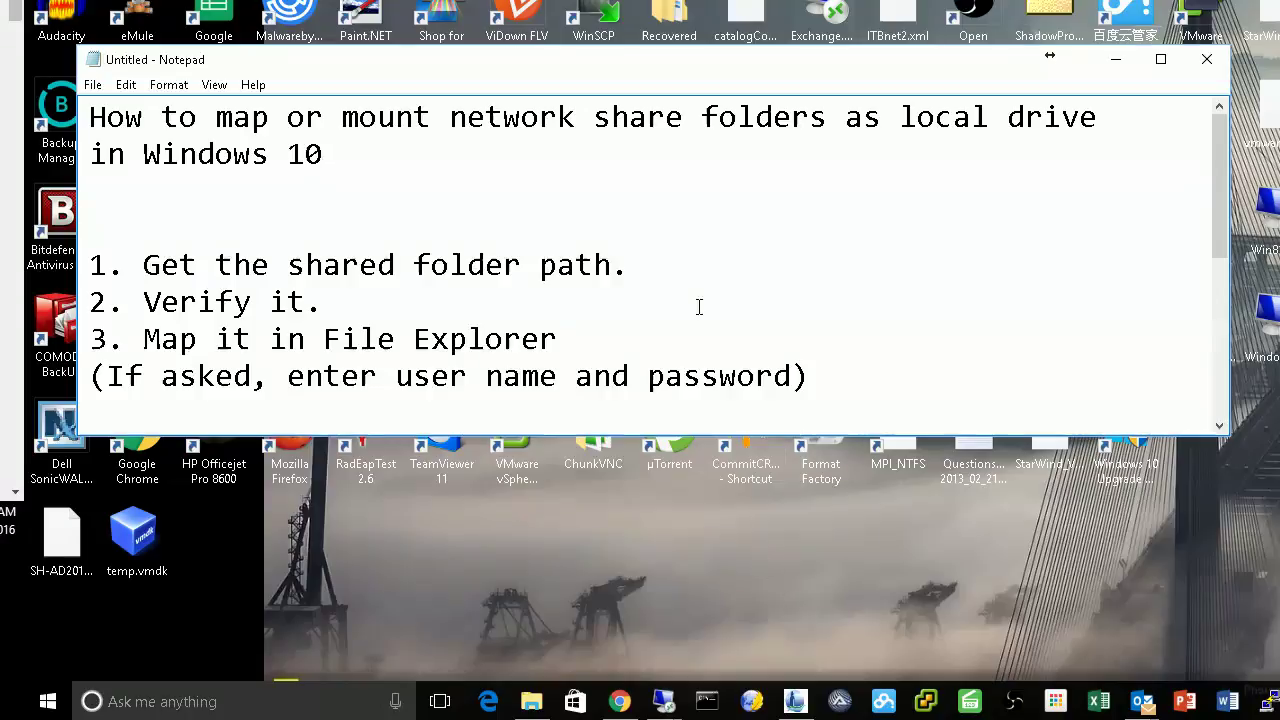
# Add '\\' at the end of step 1's line 'Get the shared folder path.'.
pyautogui.click(673, 264)
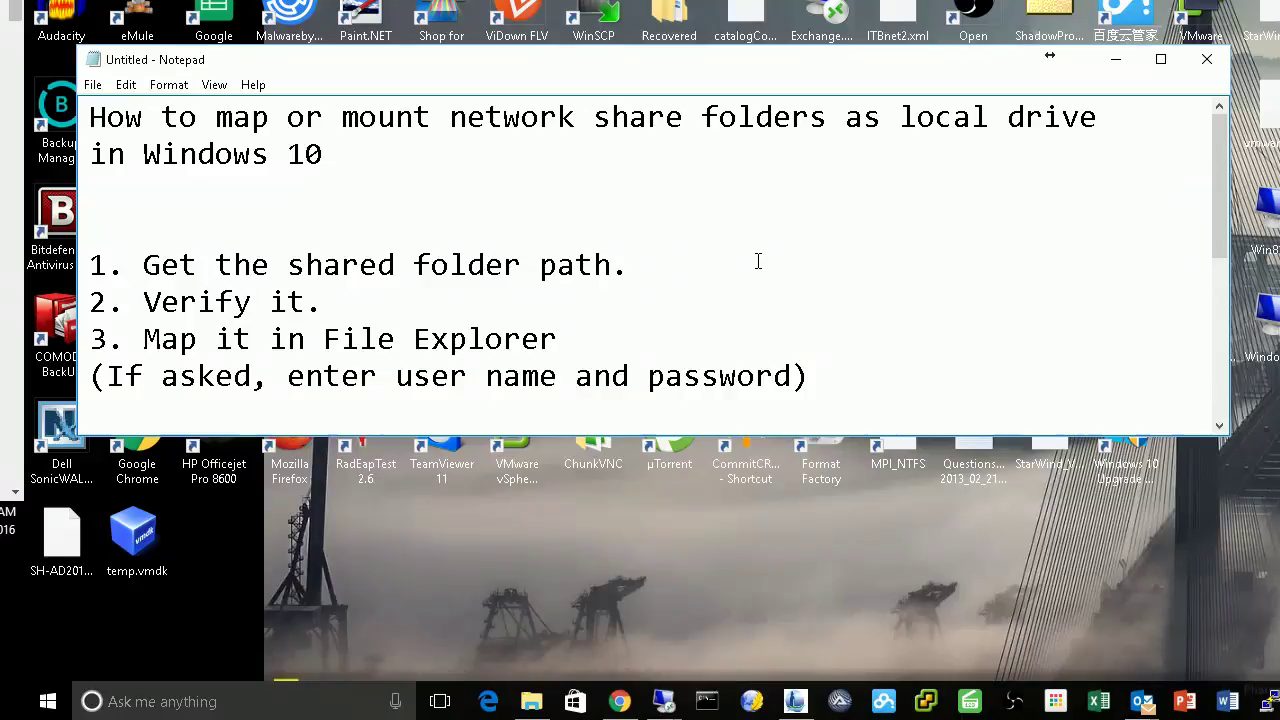
pyautogui.write('\\\\')
# Type the example path \\ServerName\SharedFolder after step 1, correcting the misspelling.
pyautogui.press('BackSpace')
pyautogui.press('BackSpace')
pyautogui.write('\\\\')
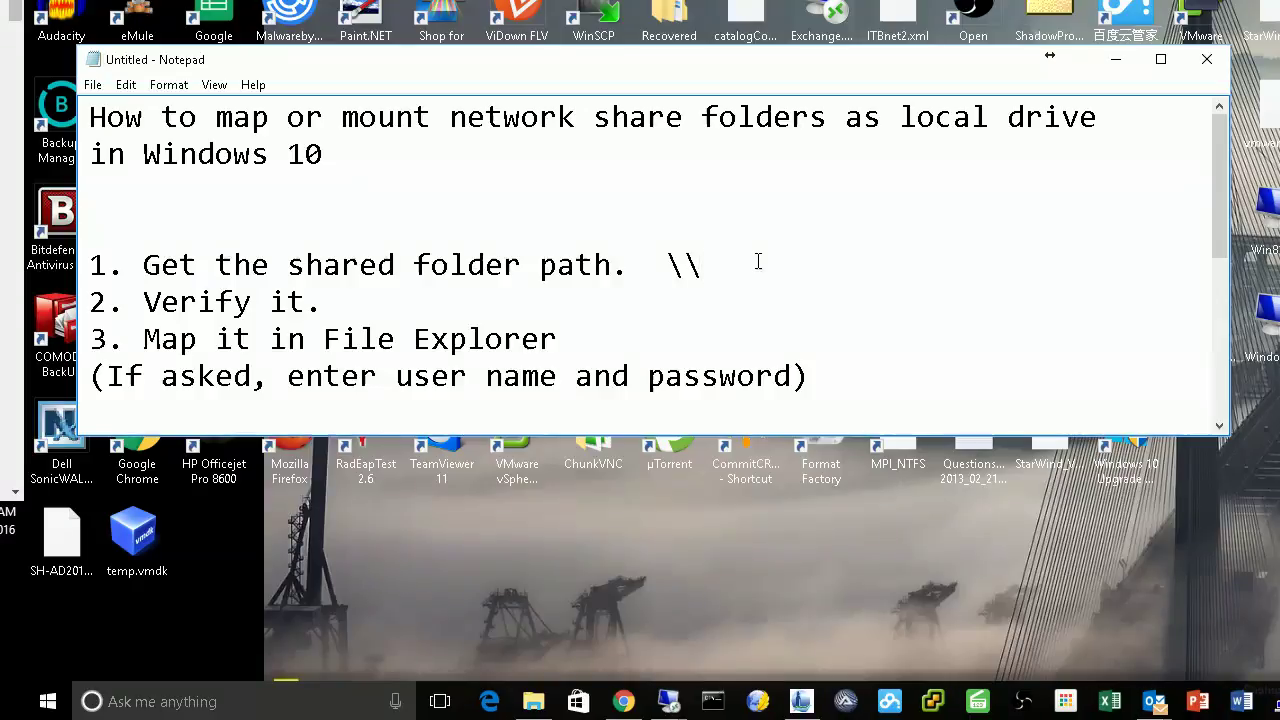
pyautogui.write('Ser')
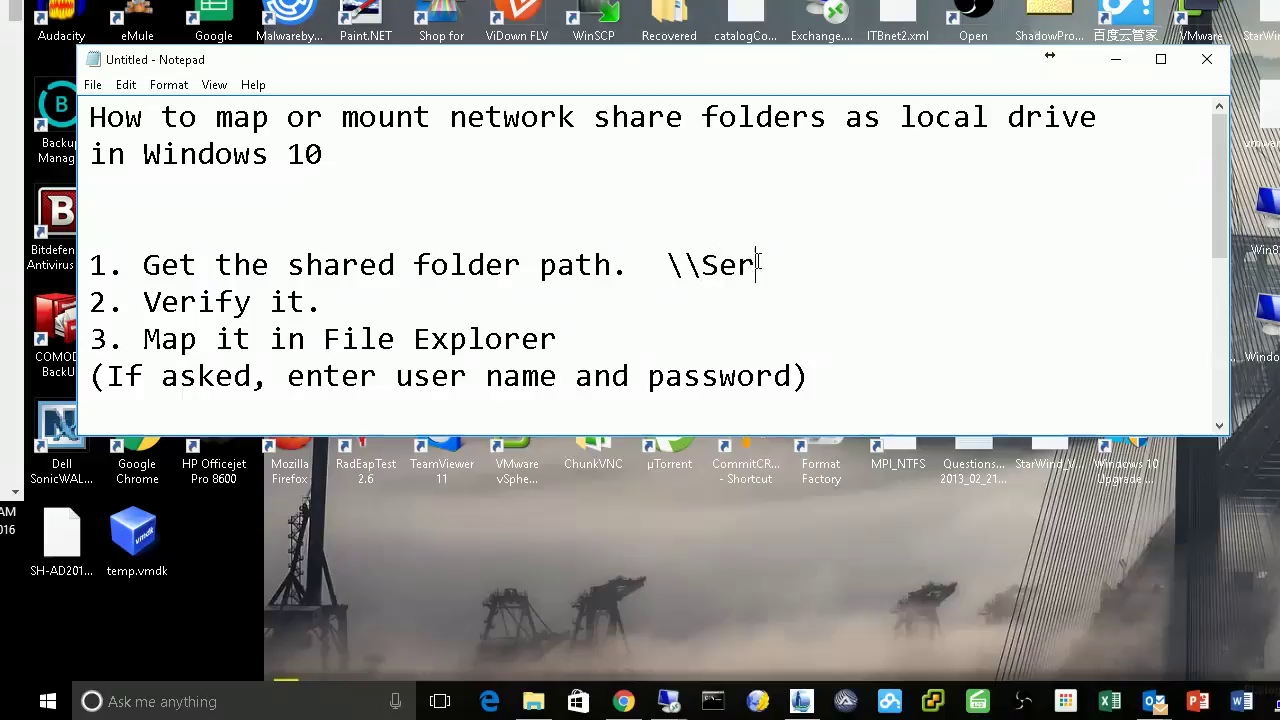
pyautogui.write('verName')
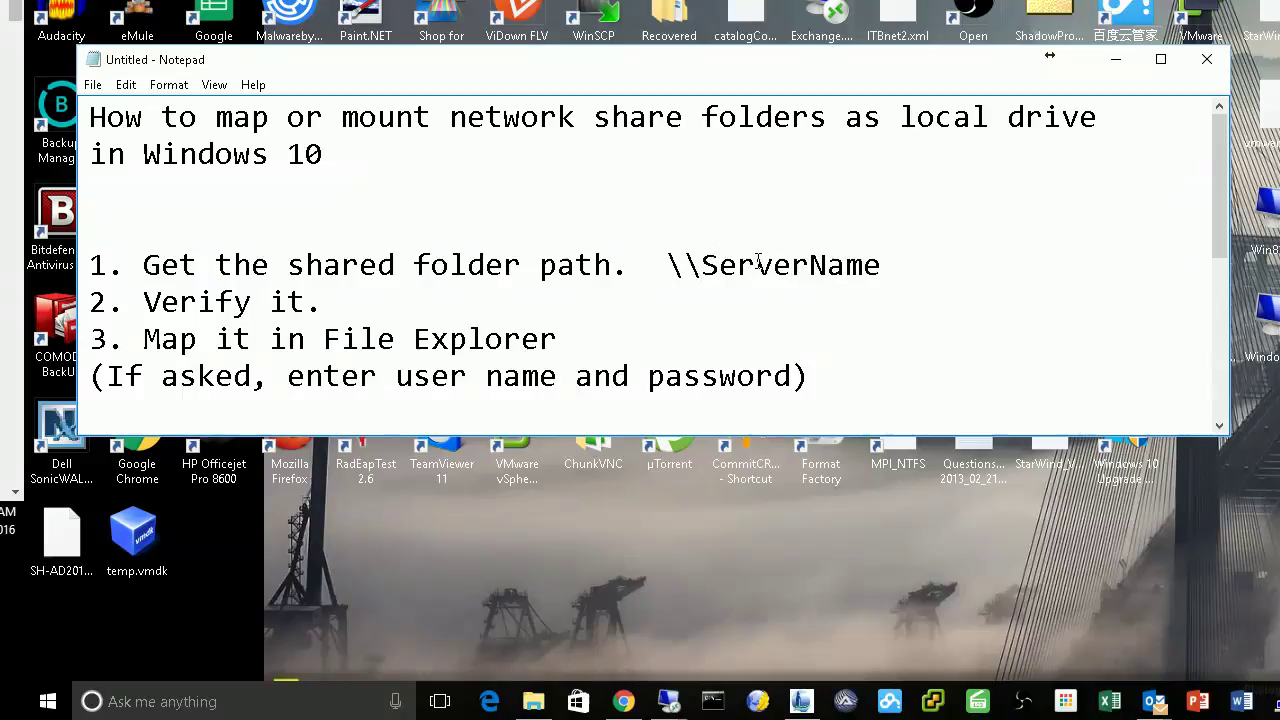
pyautogui.write('\\')
pyautogui.write('Sare')
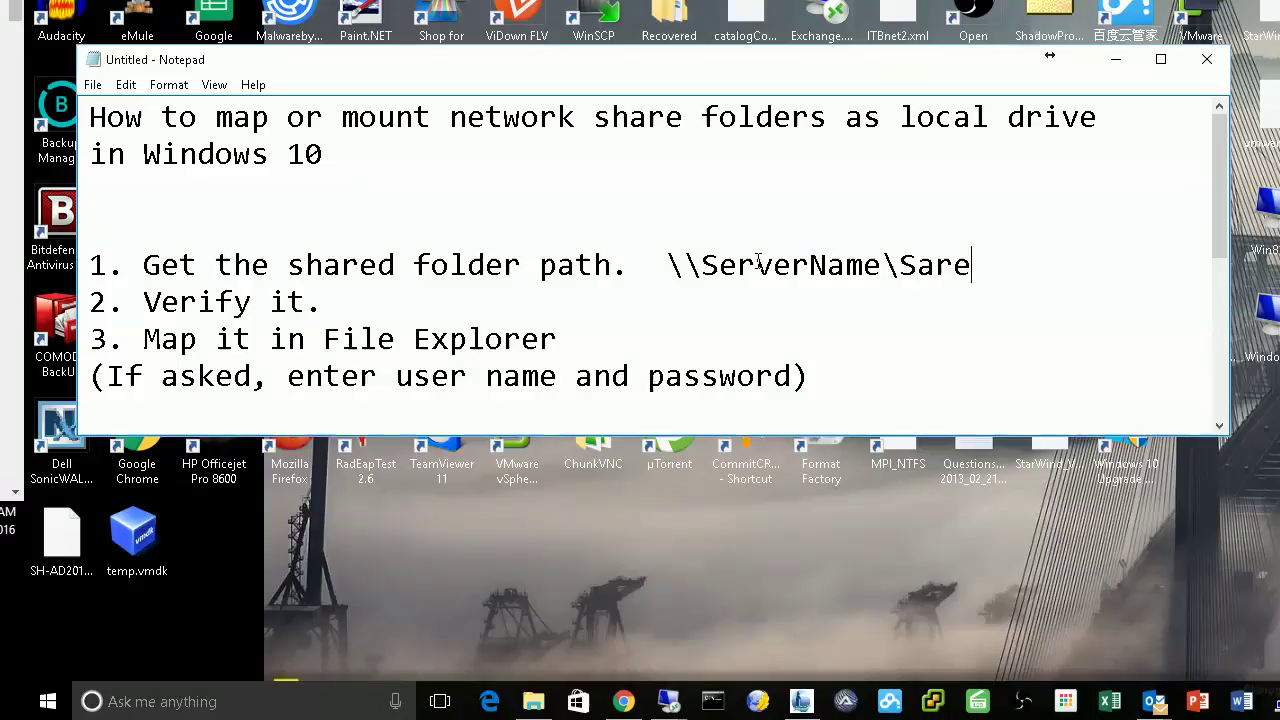
pyautogui.press('BackSpace')
pyautogui.press('BackSpace')
pyautogui.press('BackSpace')
pyautogui.write('haredFolder')
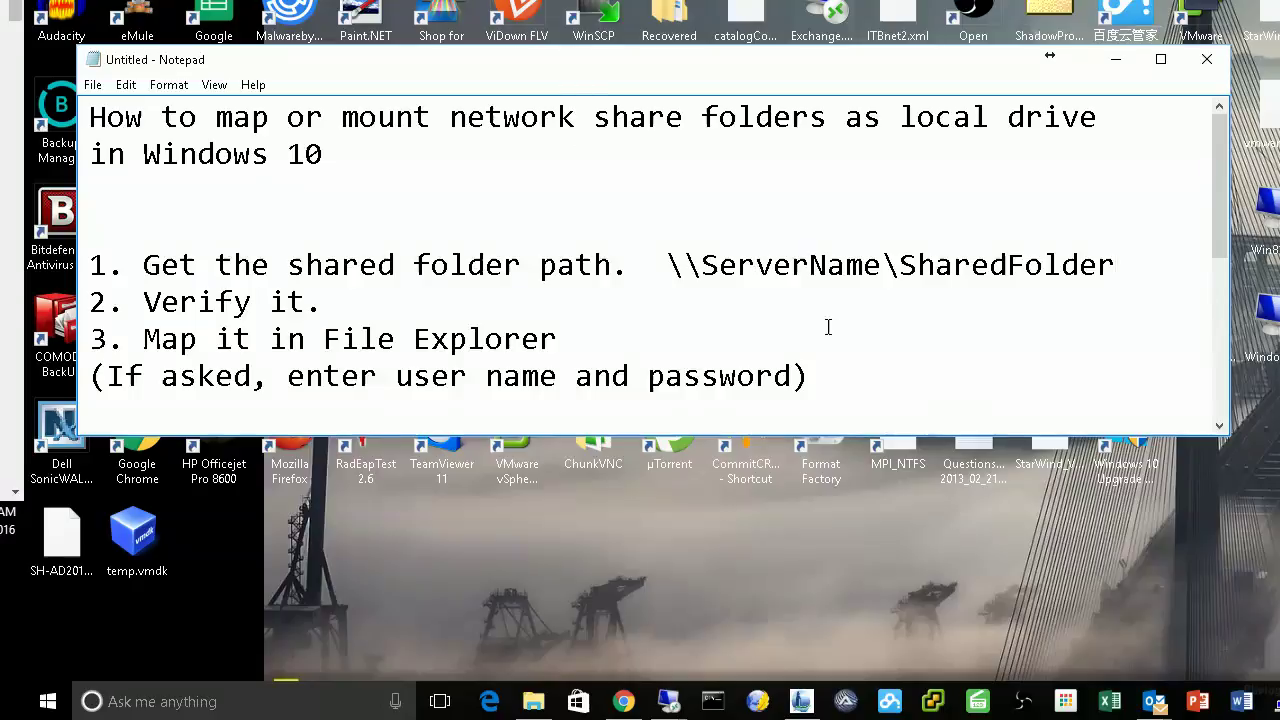
# Replace 'Server' with 'Computer' so the path reads \\ComputerName\SharedFolder.
pyautogui.click(721, 260)
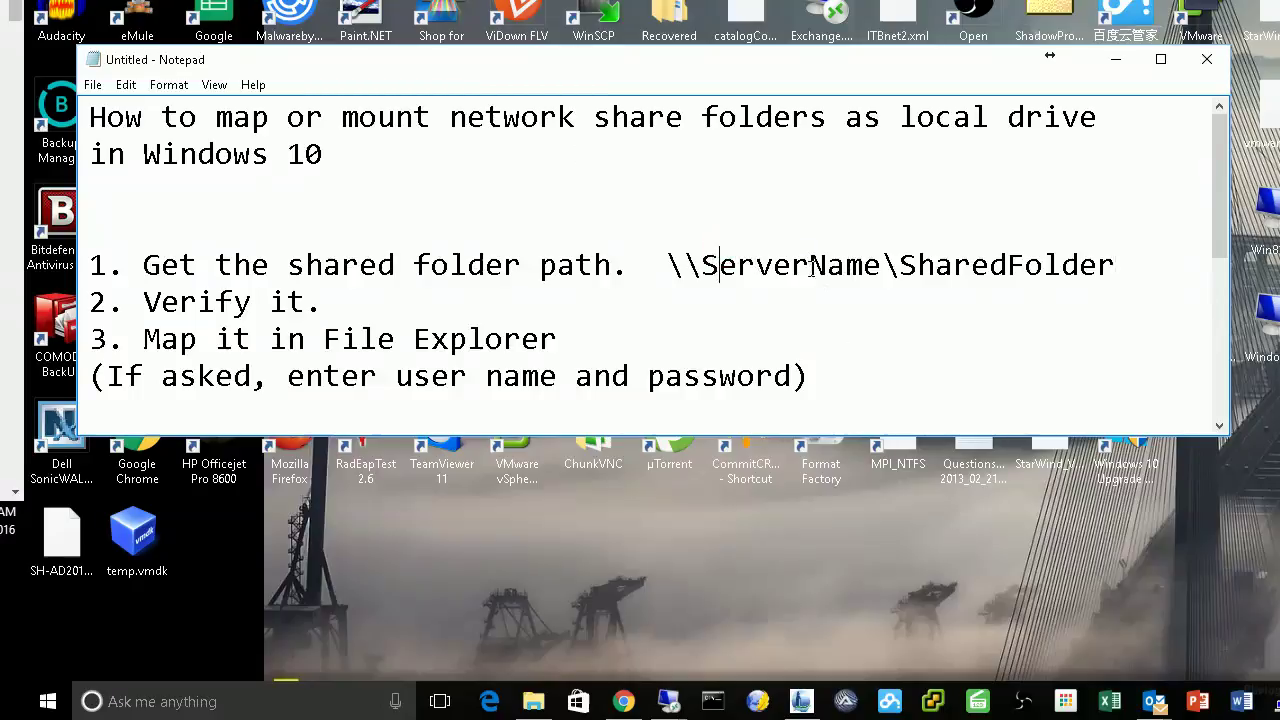
pyautogui.moveTo(810, 265); pyautogui.dragTo(703, 265)
pyautogui.write('Comput')
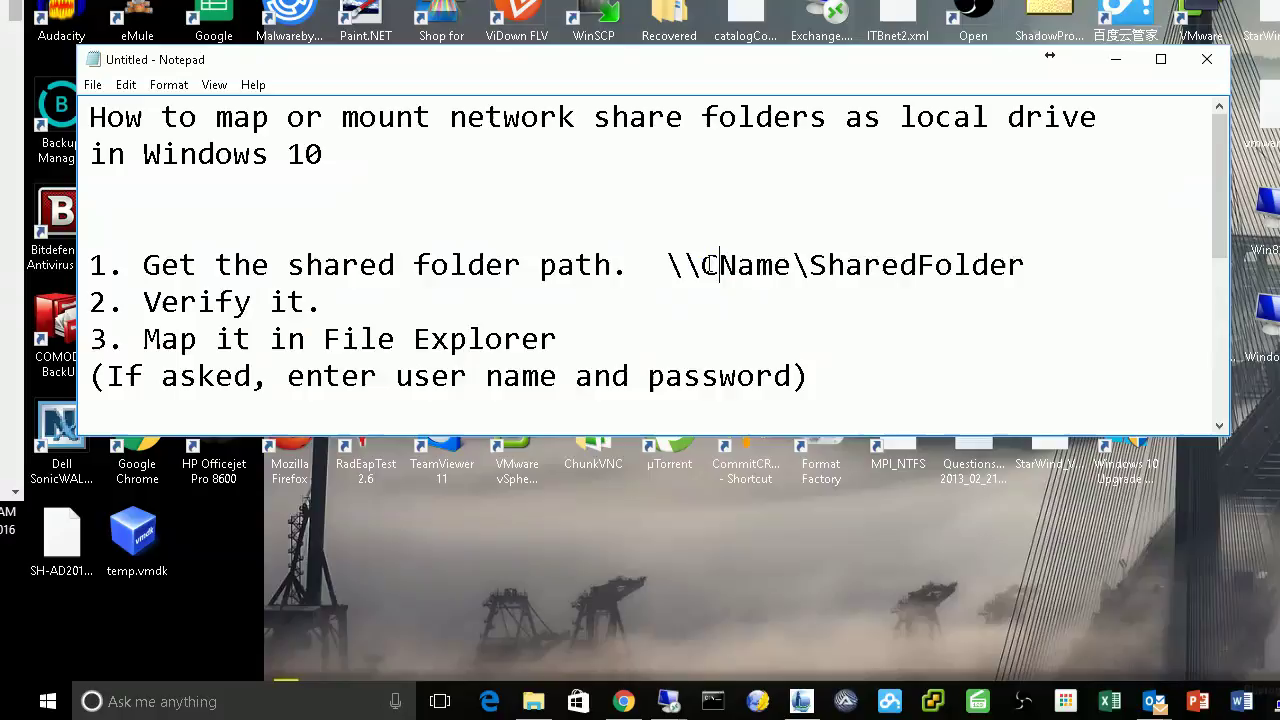
pyautogui.write('er')
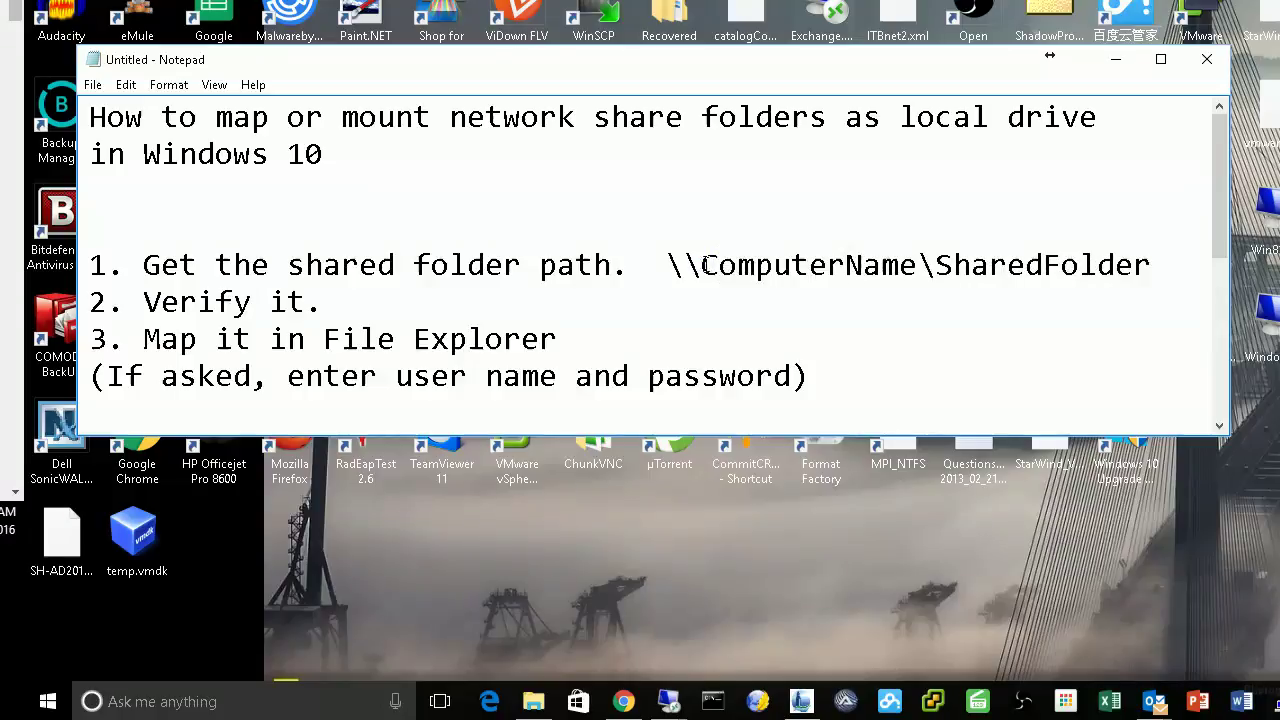
pyautogui.moveTo(666, 265); pyautogui.dragTo(1155, 265)
pyautogui.click(668, 266)
pyautogui.moveTo(1151, 265); pyautogui.dragTo(666, 265)
pyautogui.click(666, 266)
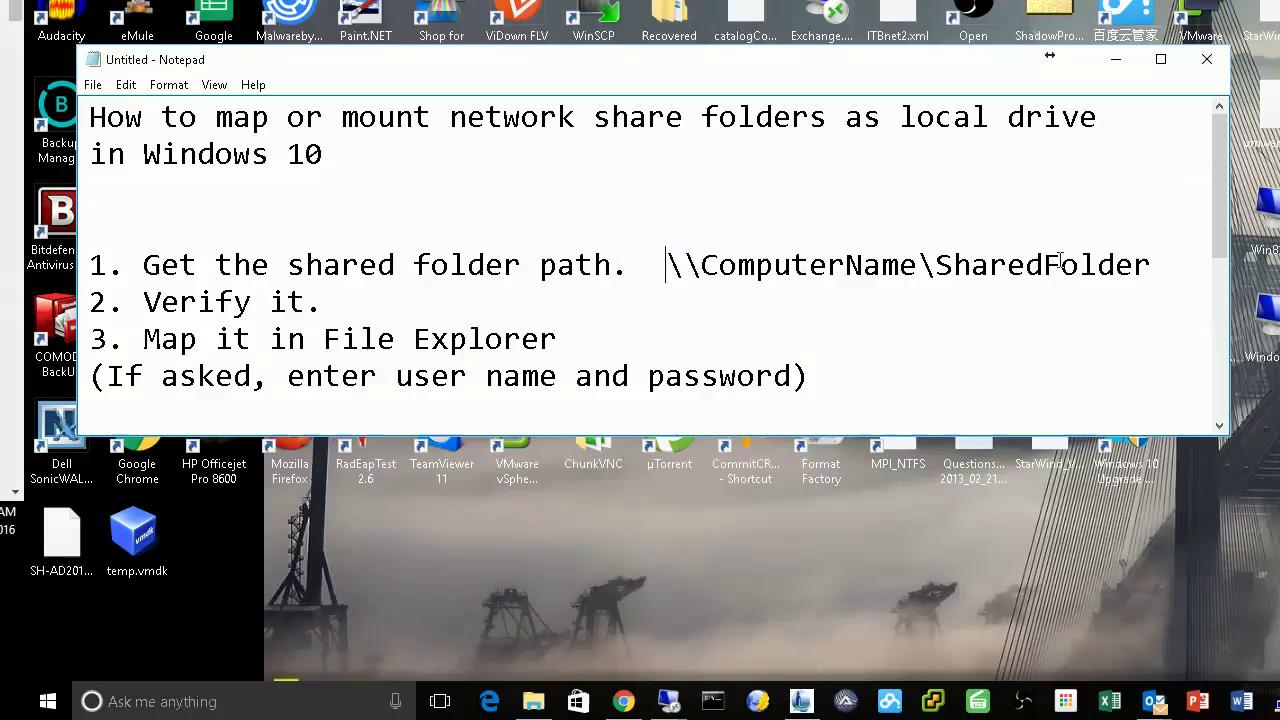
pyautogui.click(1148, 268)
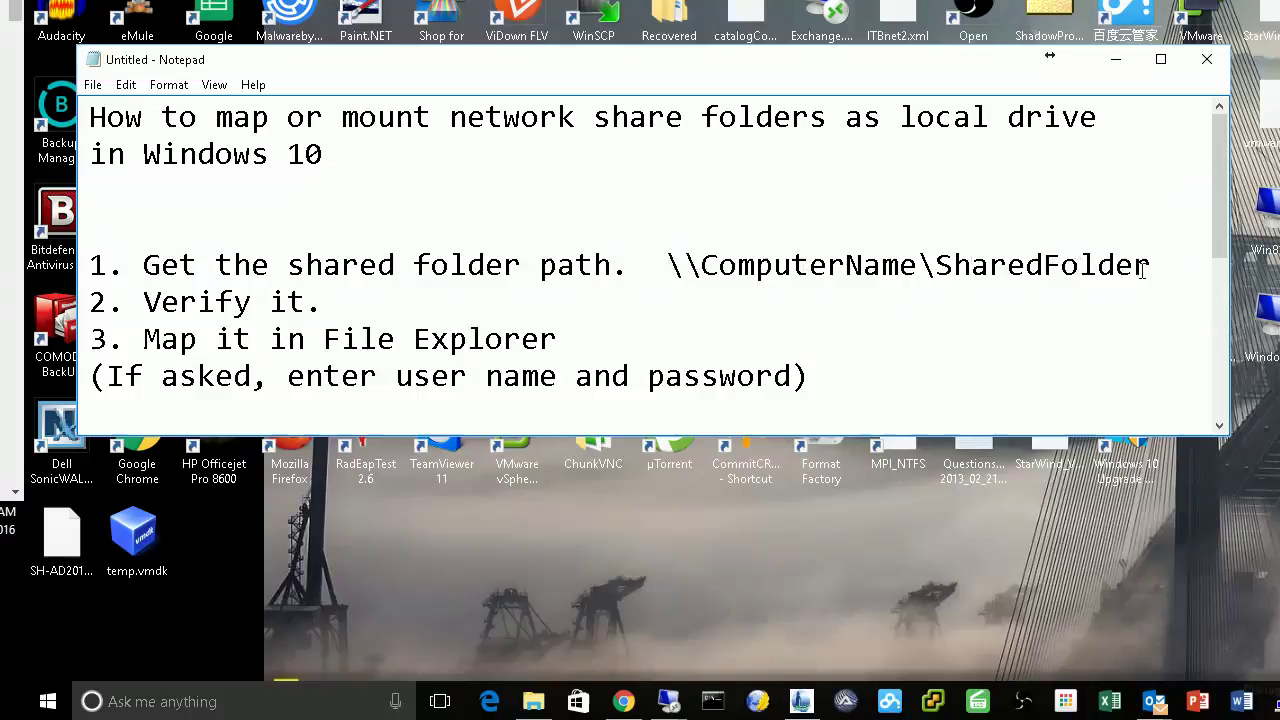
pyautogui.click(340, 303)
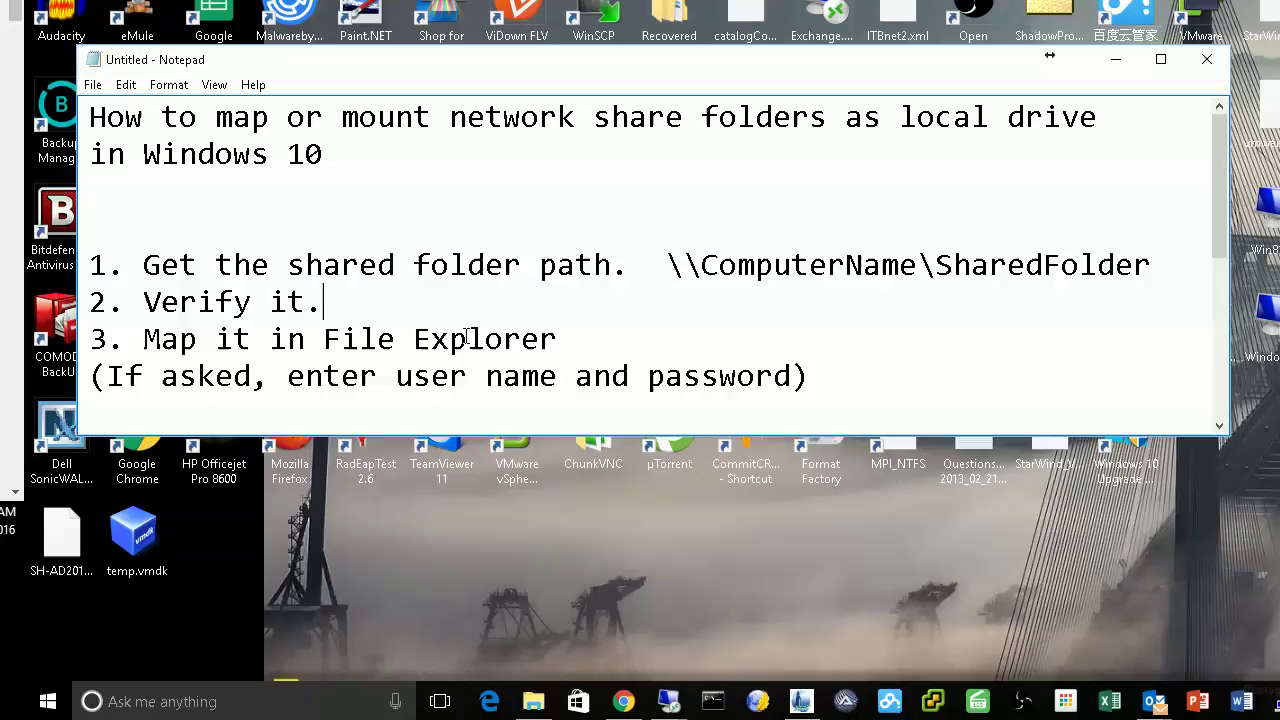
# Bring back File Explorer and navigate its address bar to \\localhost\c$.
pyautogui.moveTo(533, 708)
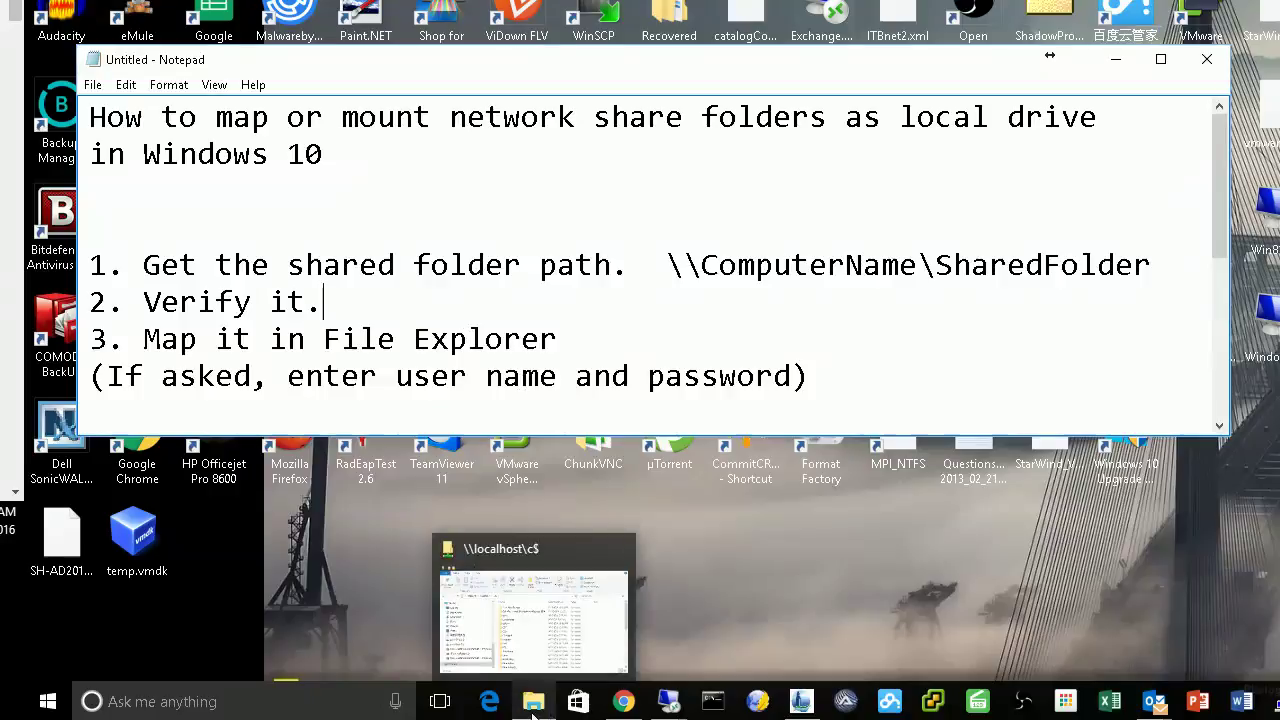
pyautogui.click(533, 708)
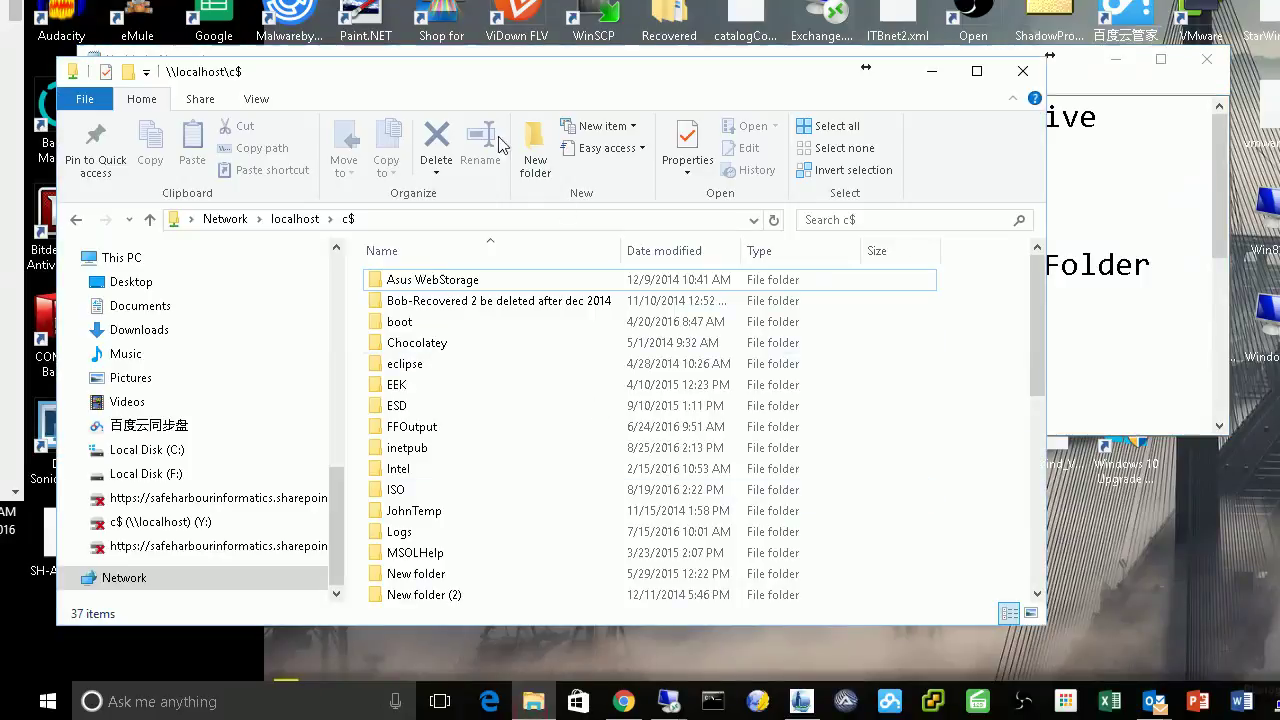
pyautogui.moveTo(447, 90); pyautogui.dragTo(483, 125)
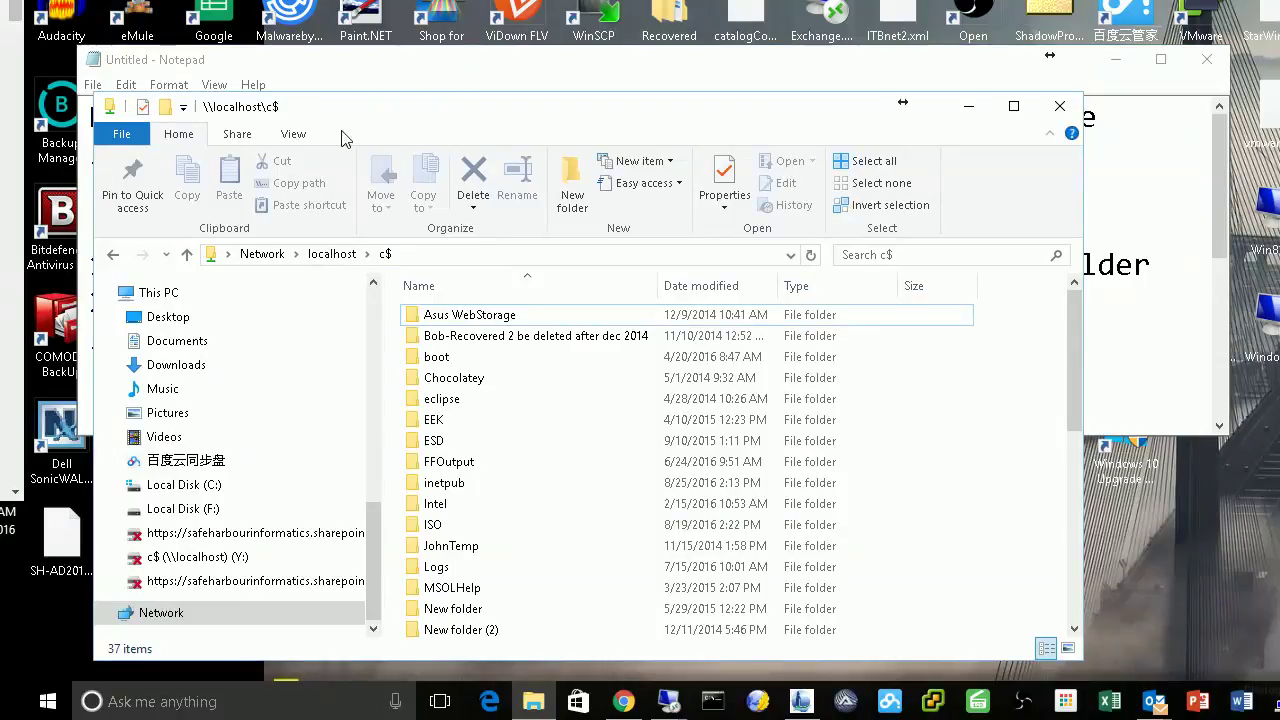
pyautogui.click(450, 258)
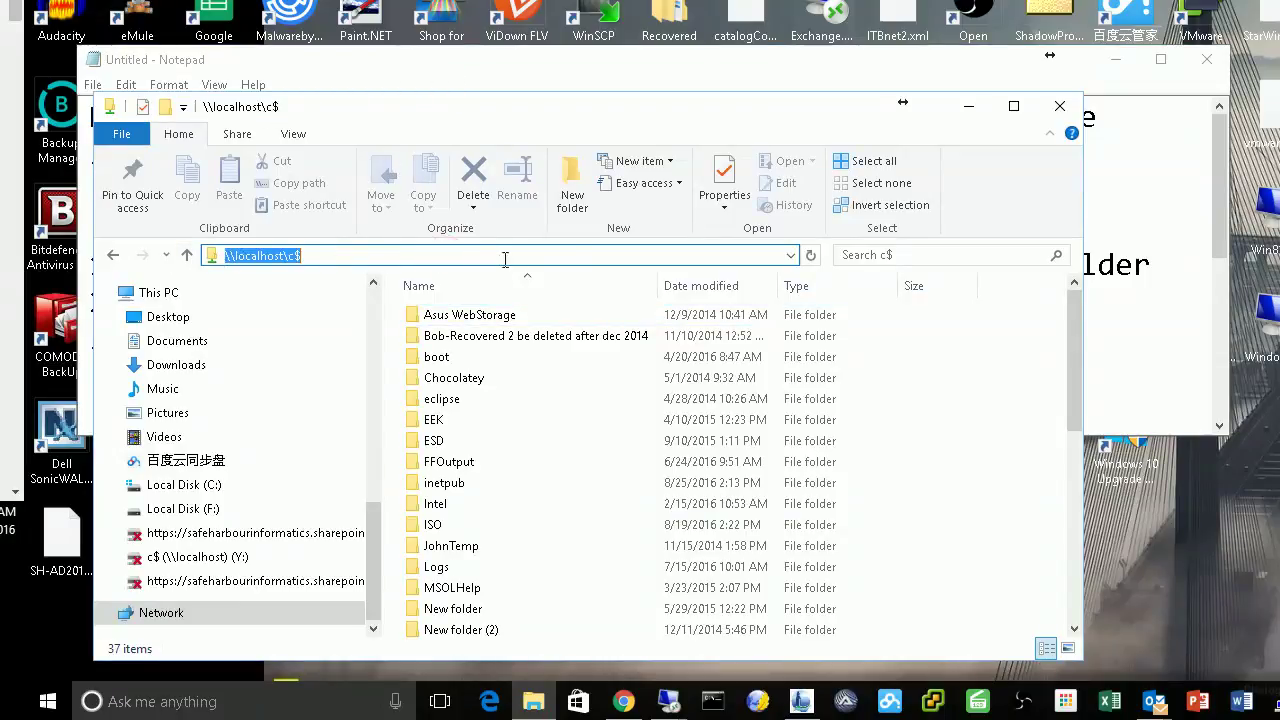
pyautogui.moveTo(371, 258); pyautogui.dragTo(236, 256)
pyautogui.press('BackSpace')
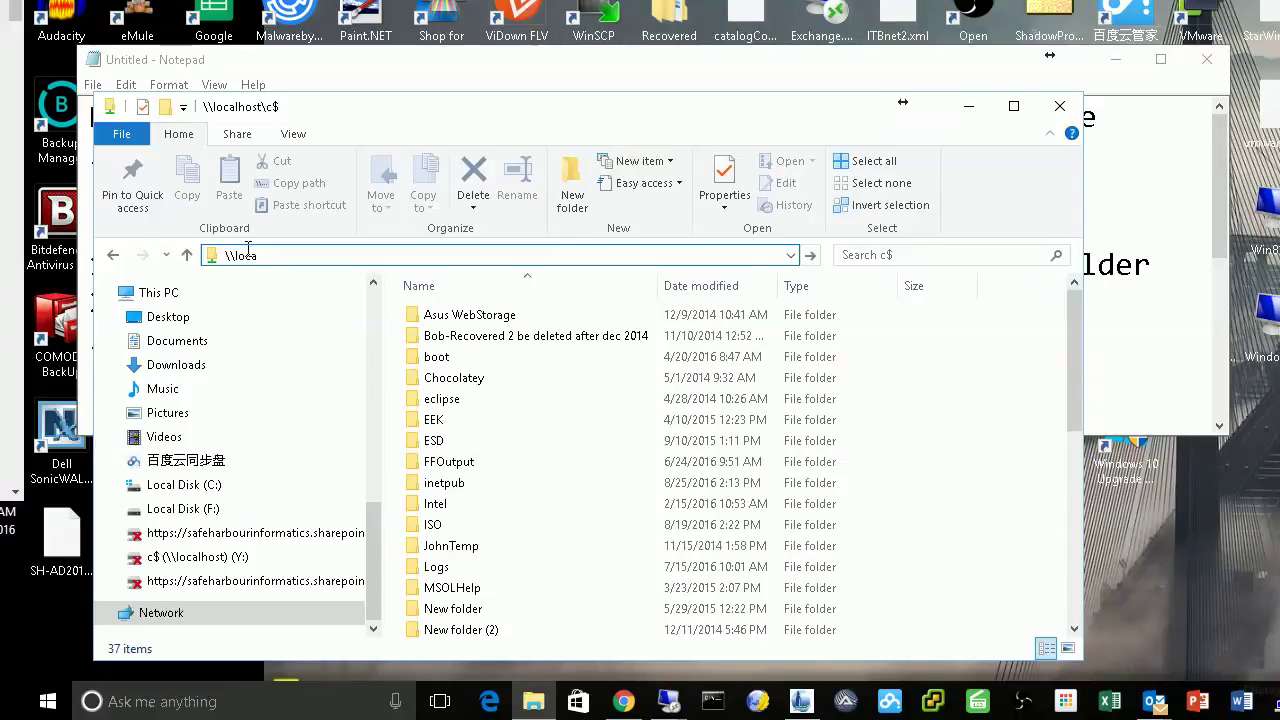
pyautogui.write('localhost\\')
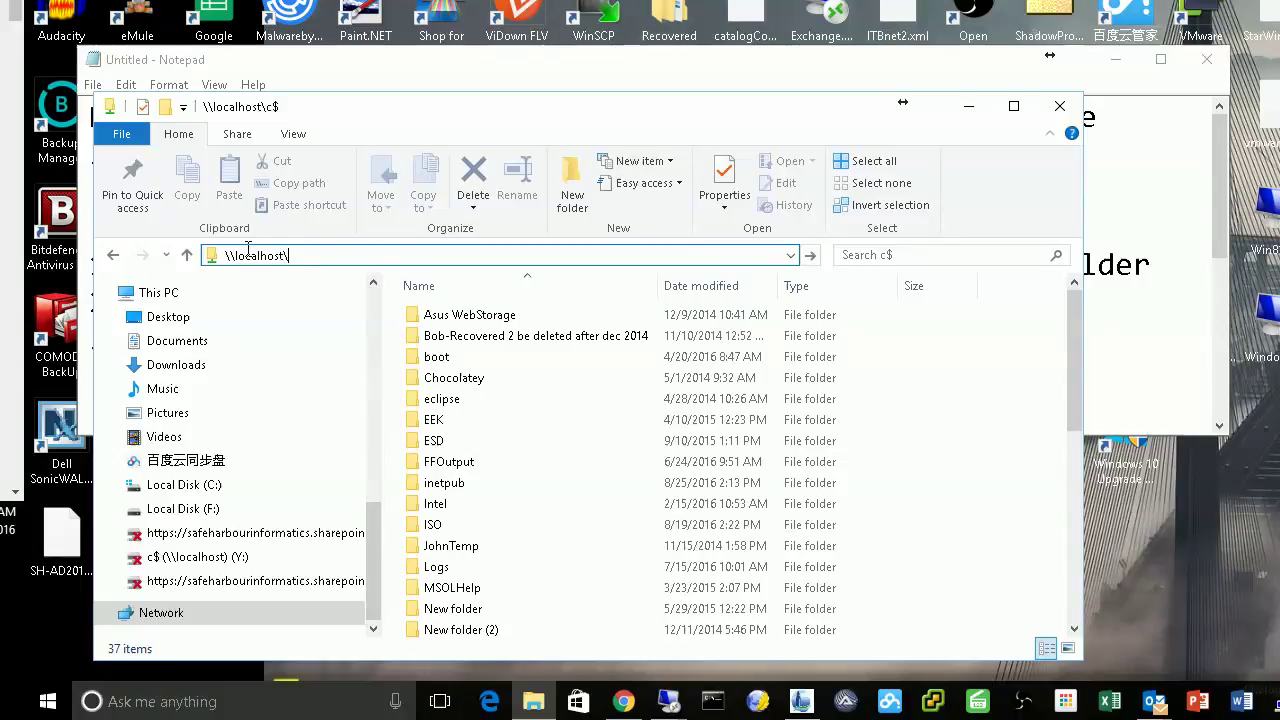
pyautogui.write('c')
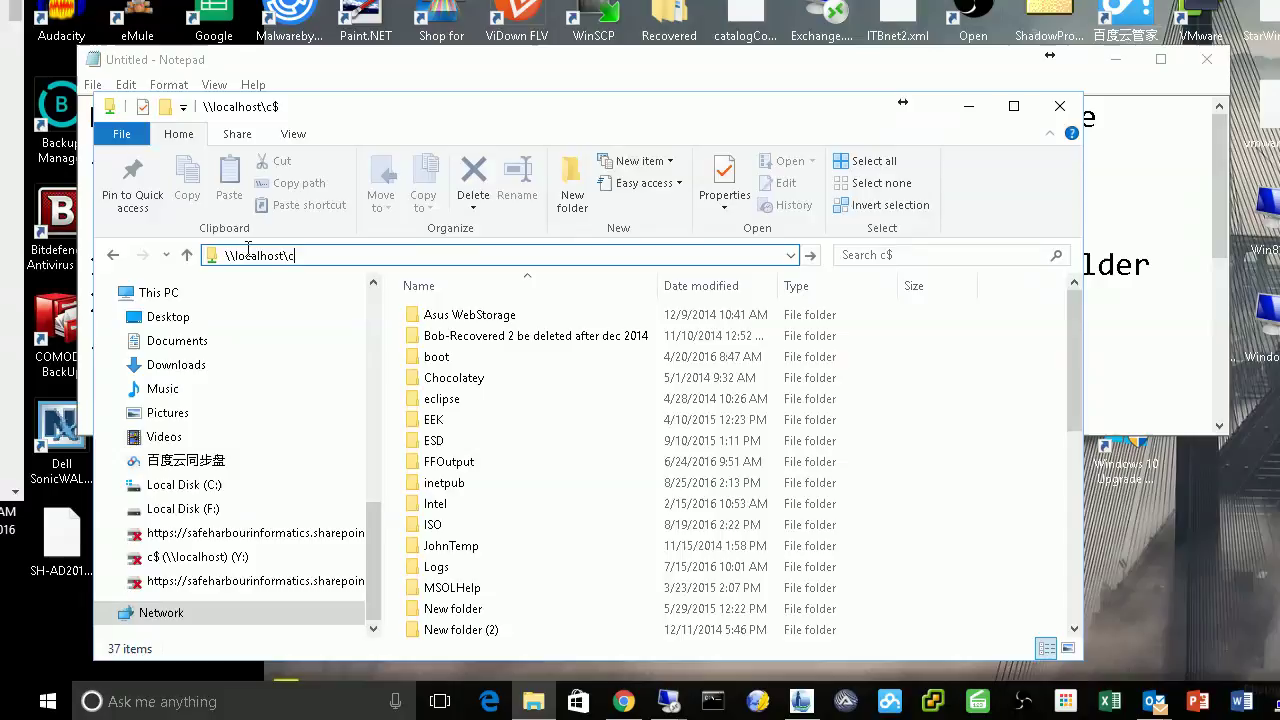
pyautogui.write('$')
pyautogui.press('Return')
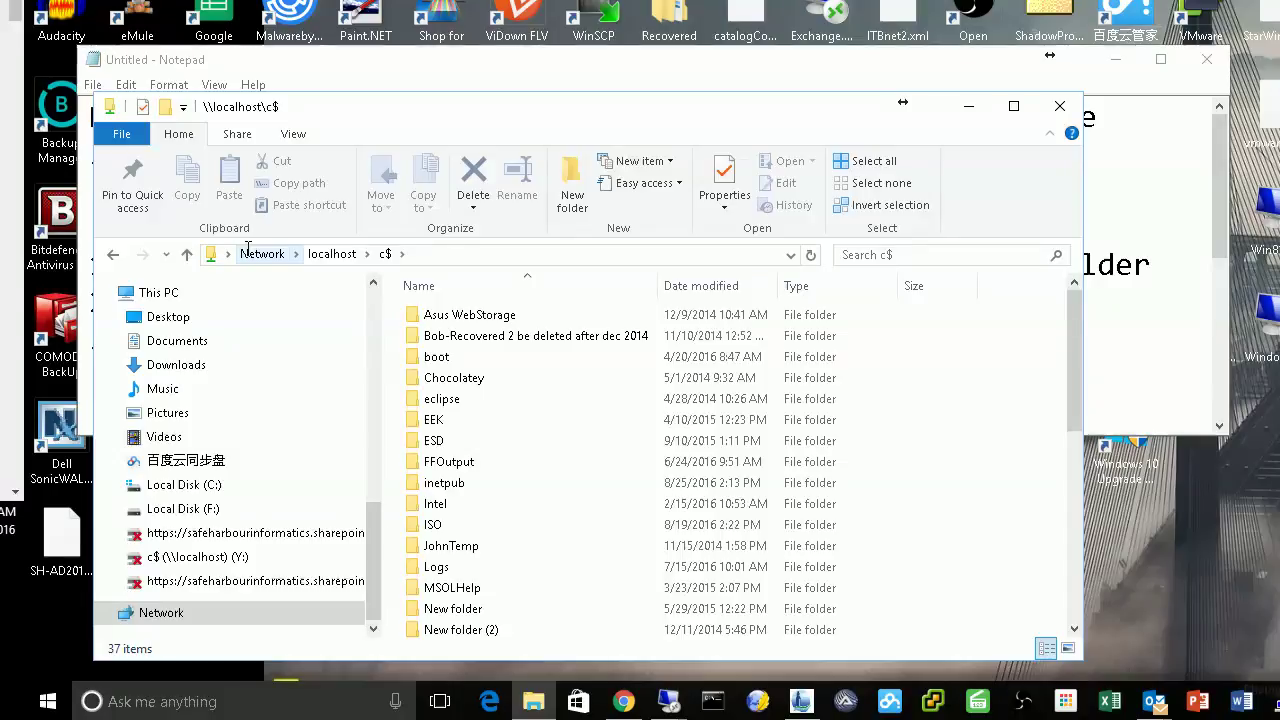
# Check the share's listed folders, then minimize Explorer and return to step 3 in Notepad.
pyautogui.click(503, 375)
pyautogui.scroll(-5, 568, 450)
pyautogui.scroll(5, 568, 450)
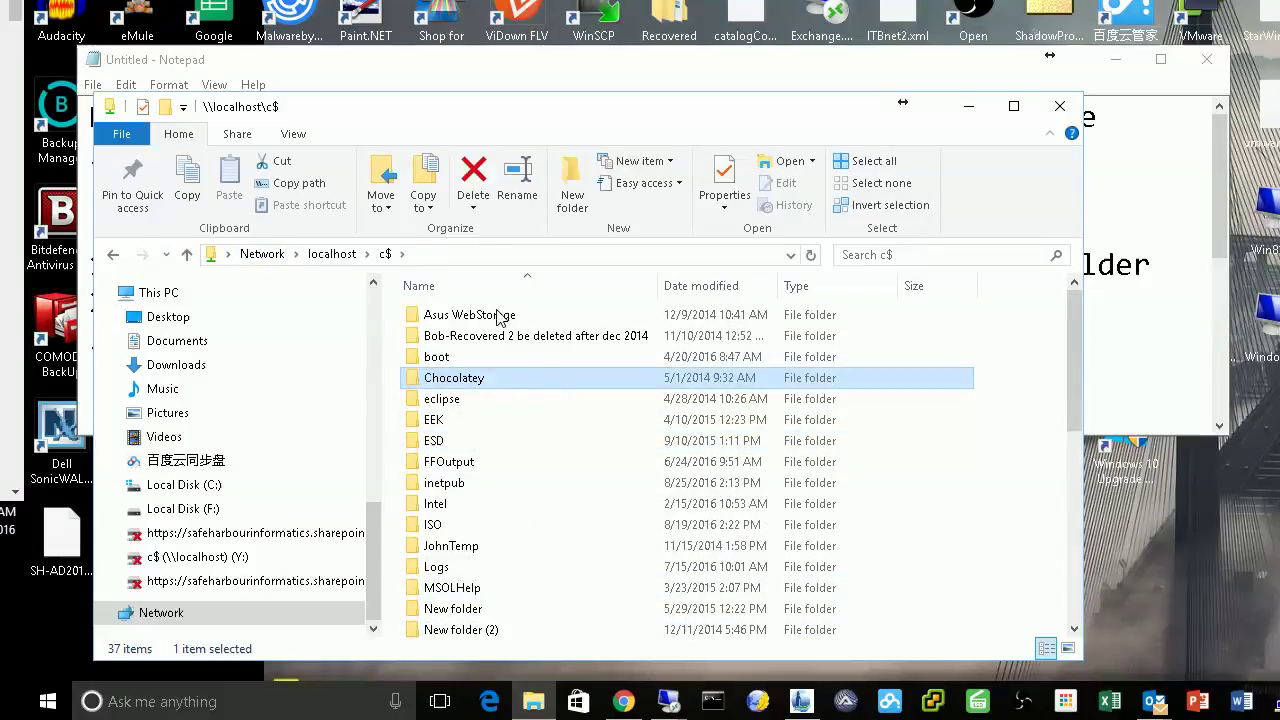
pyautogui.click(442, 256)
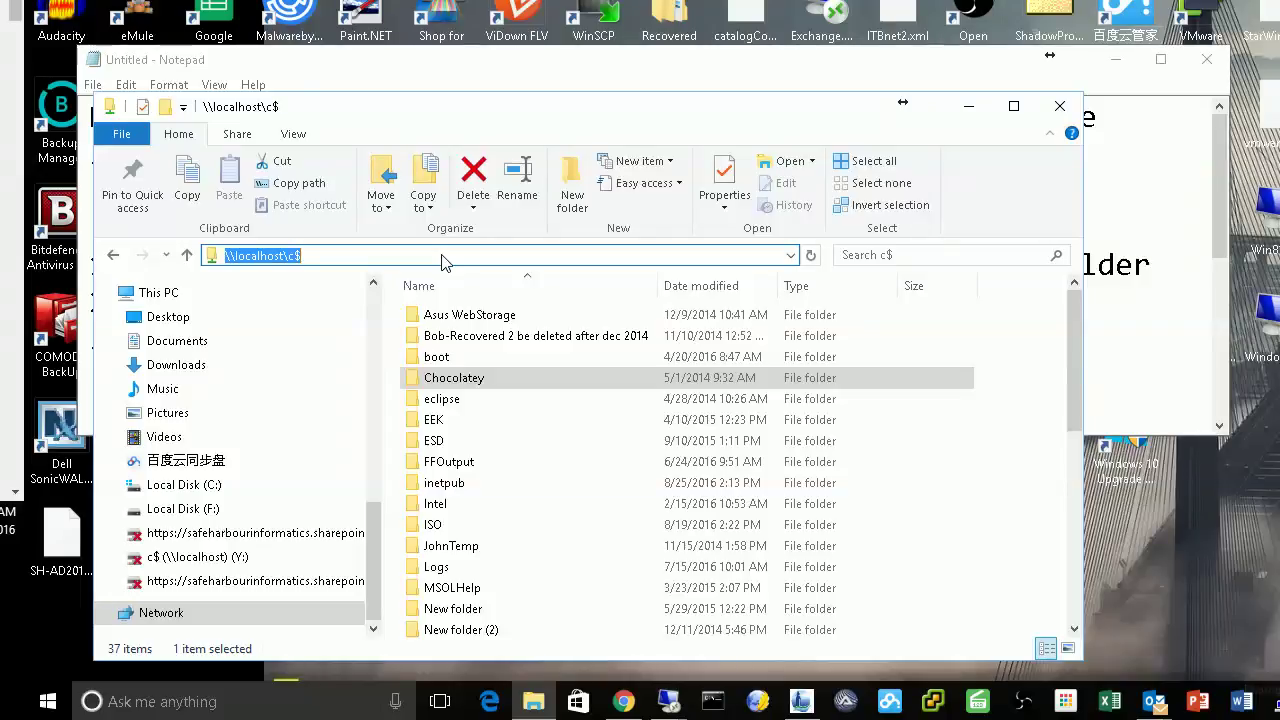
pyautogui.click(378, 258)
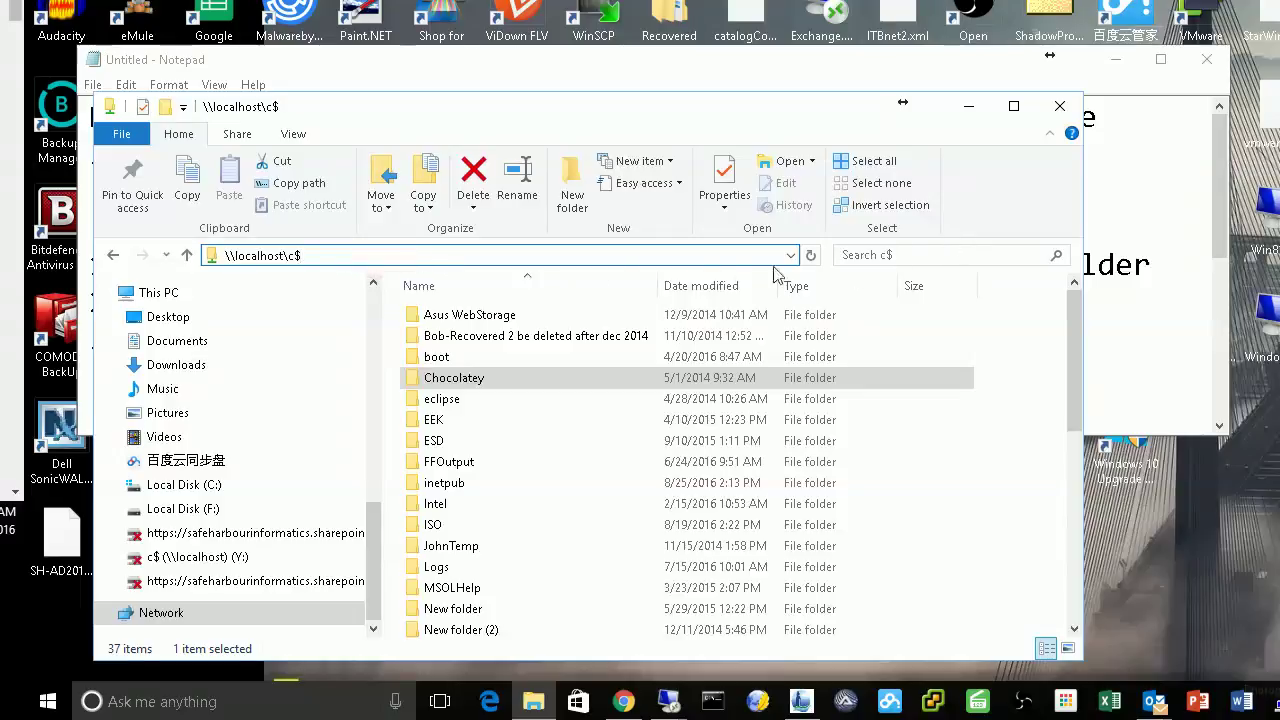
pyautogui.click(970, 106)
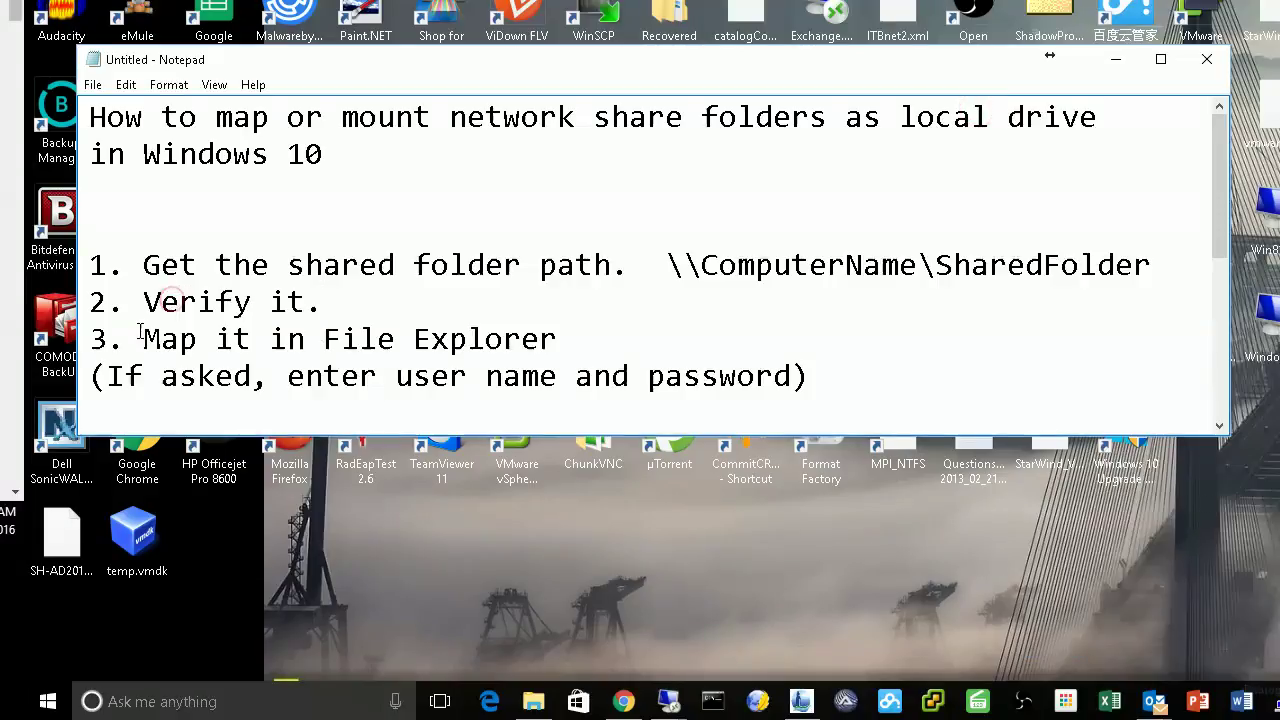
pyautogui.moveTo(138, 338); pyautogui.dragTo(569, 337)
pyautogui.click(569, 337)
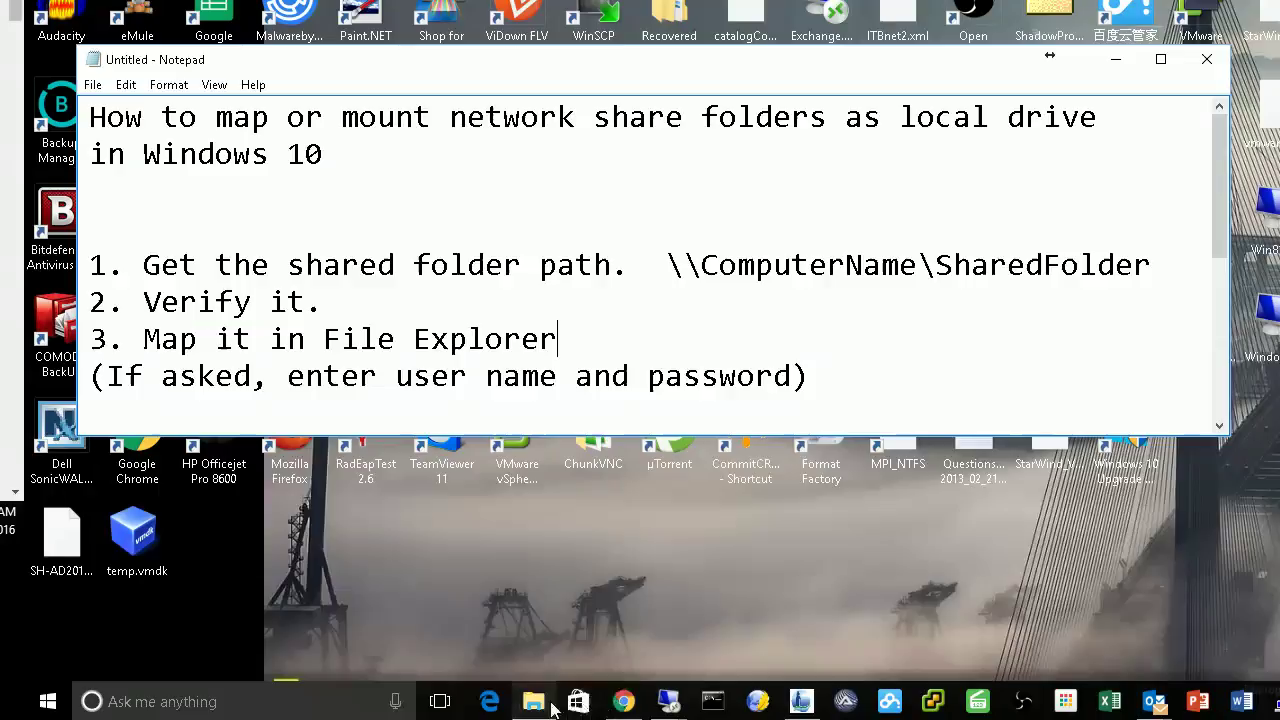
# Copy the \\localhost\c$ path from the address bar, then switch to This PC.
pyautogui.click(536, 705)
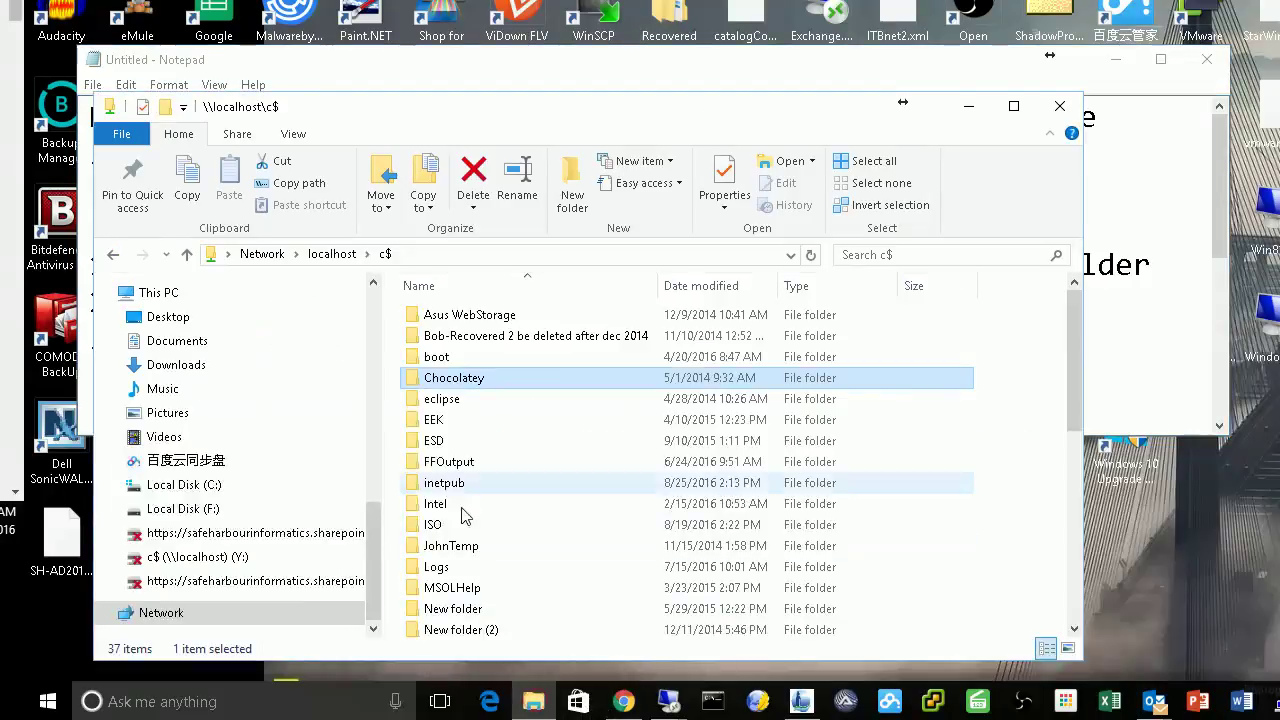
pyautogui.click(420, 254)
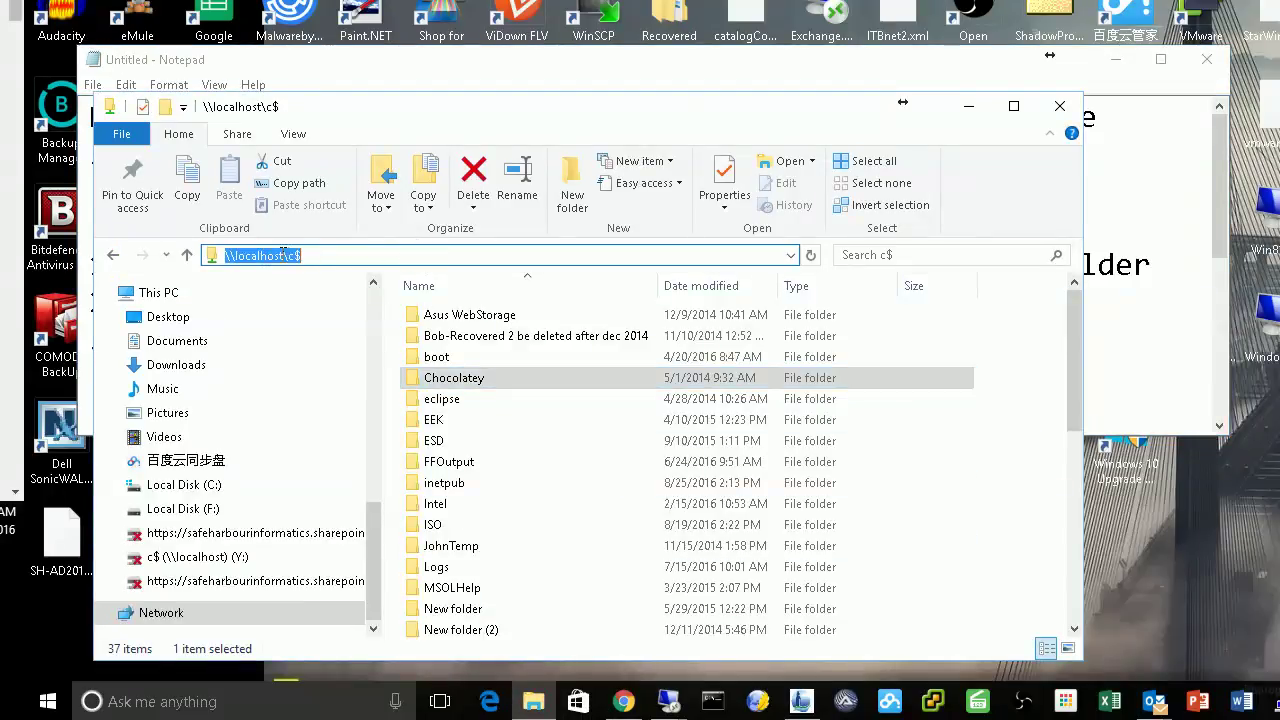
pyautogui.rightClick(283, 253)
pyautogui.click(350, 321)
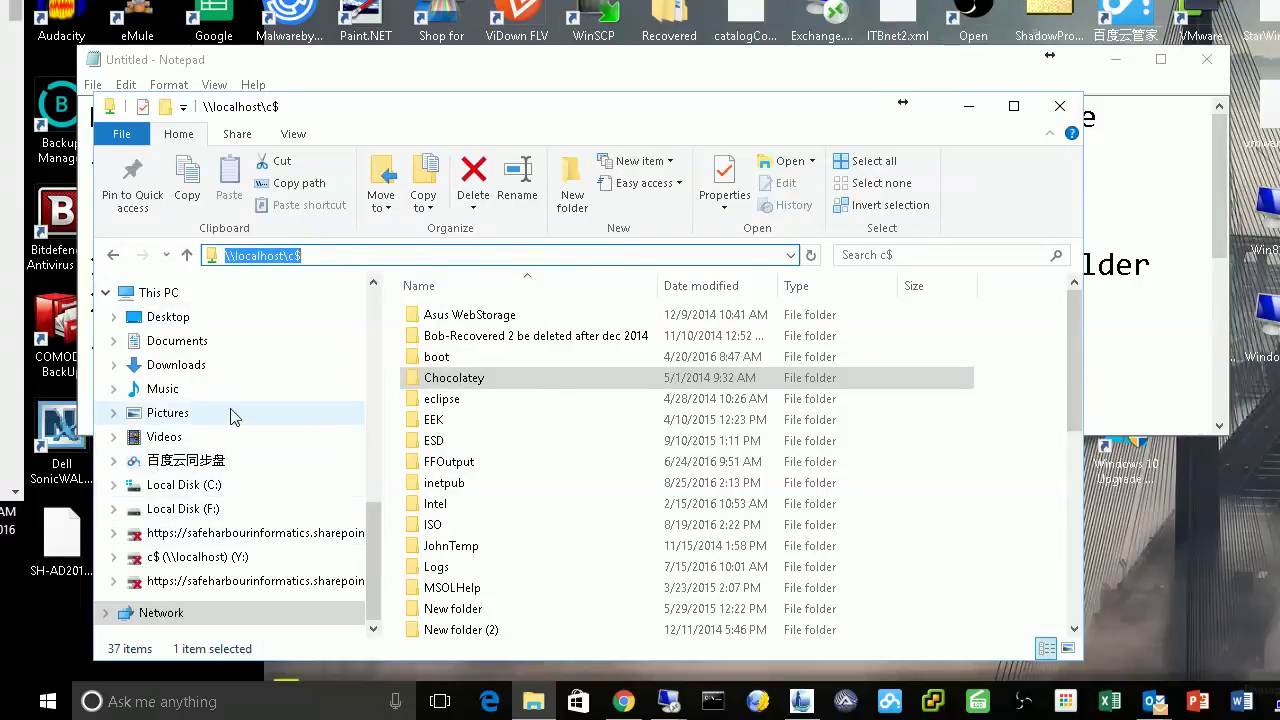
pyautogui.click(168, 296)
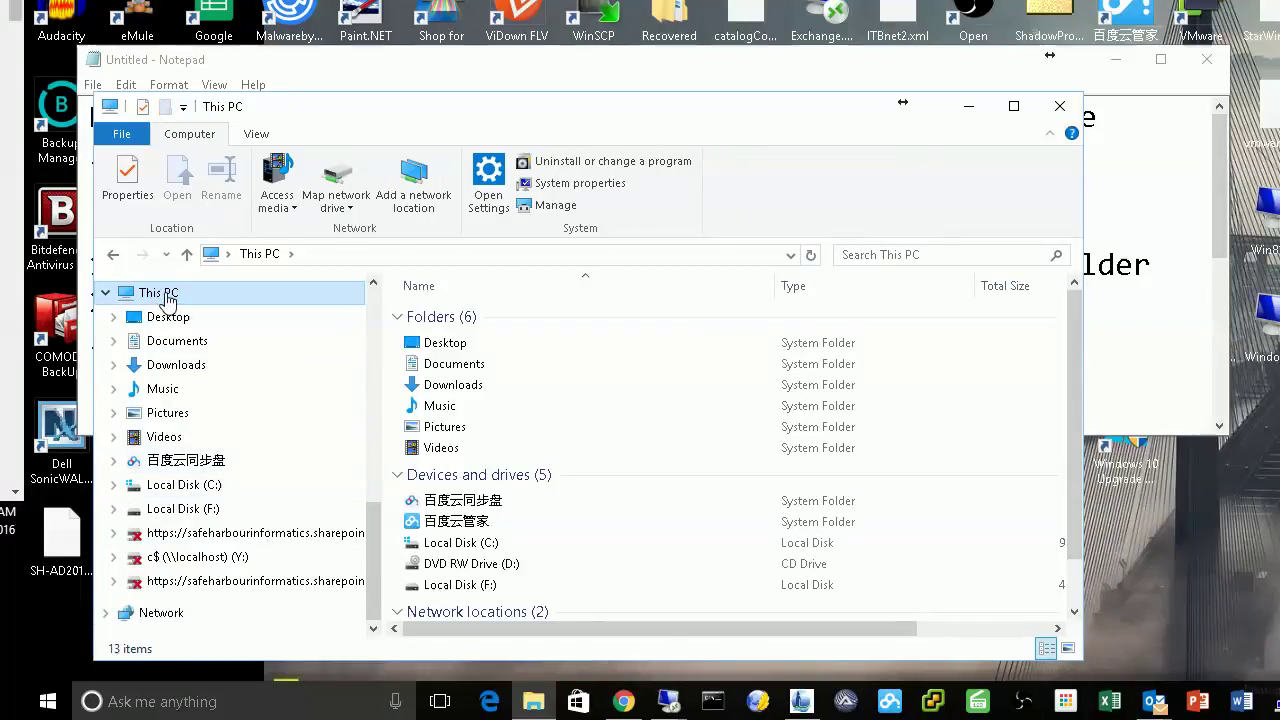
# Open the Map network drive dialog from the Computer ribbon, with drive Y: offered.
pyautogui.rightClick(167, 299)
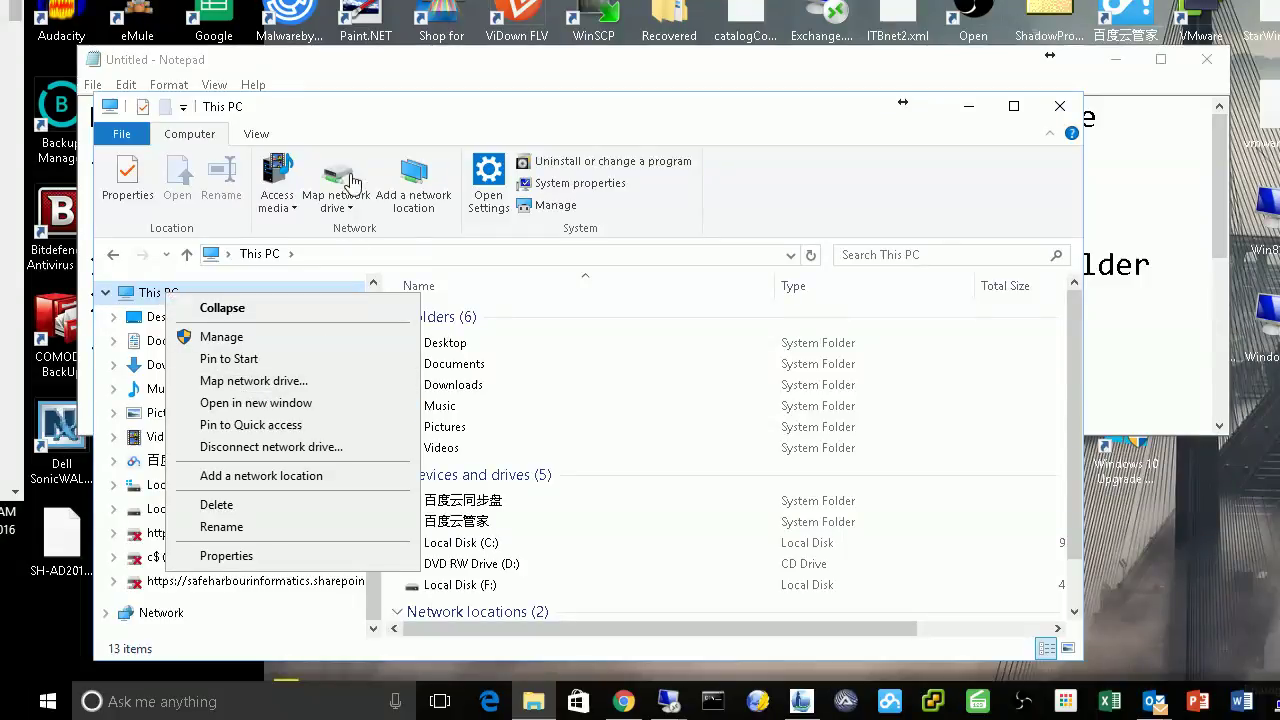
pyautogui.click(352, 132)
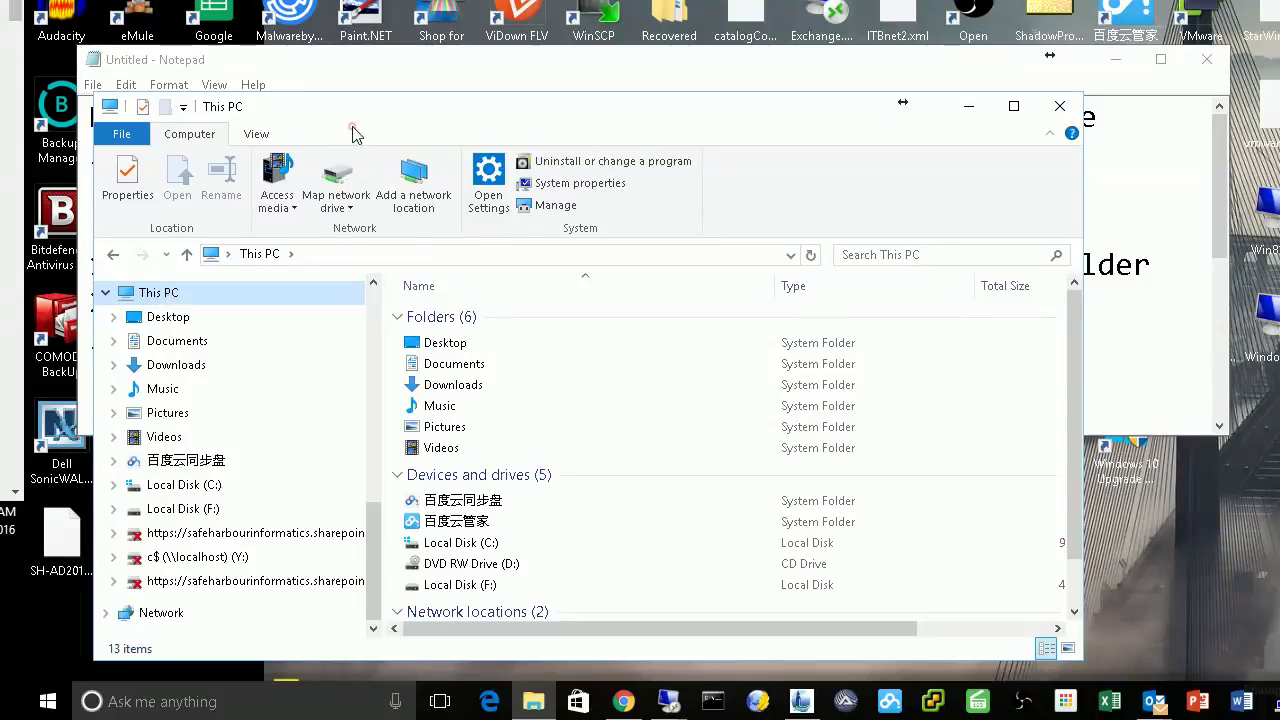
pyautogui.click(350, 178)
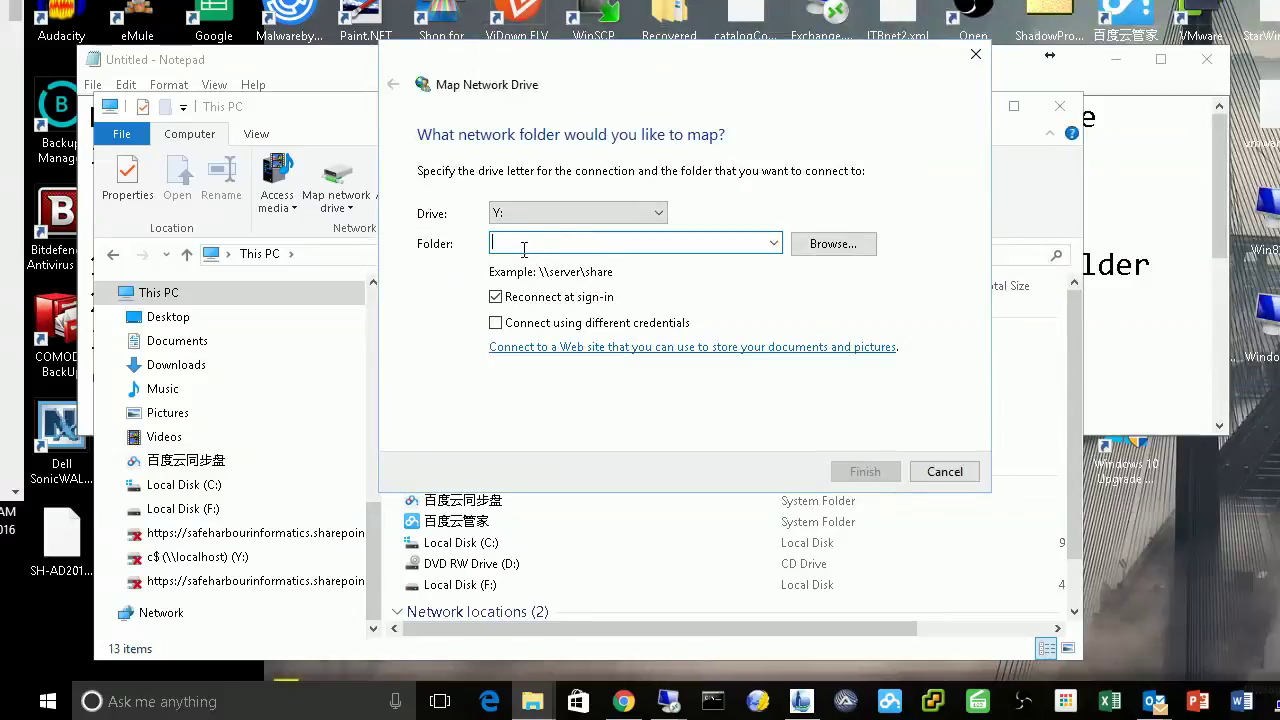
# Paste \\localhost\c$ into the Folder field and finish mapping it as drive Y:.
pyautogui.rightClick(523, 243)
pyautogui.click(571, 333)
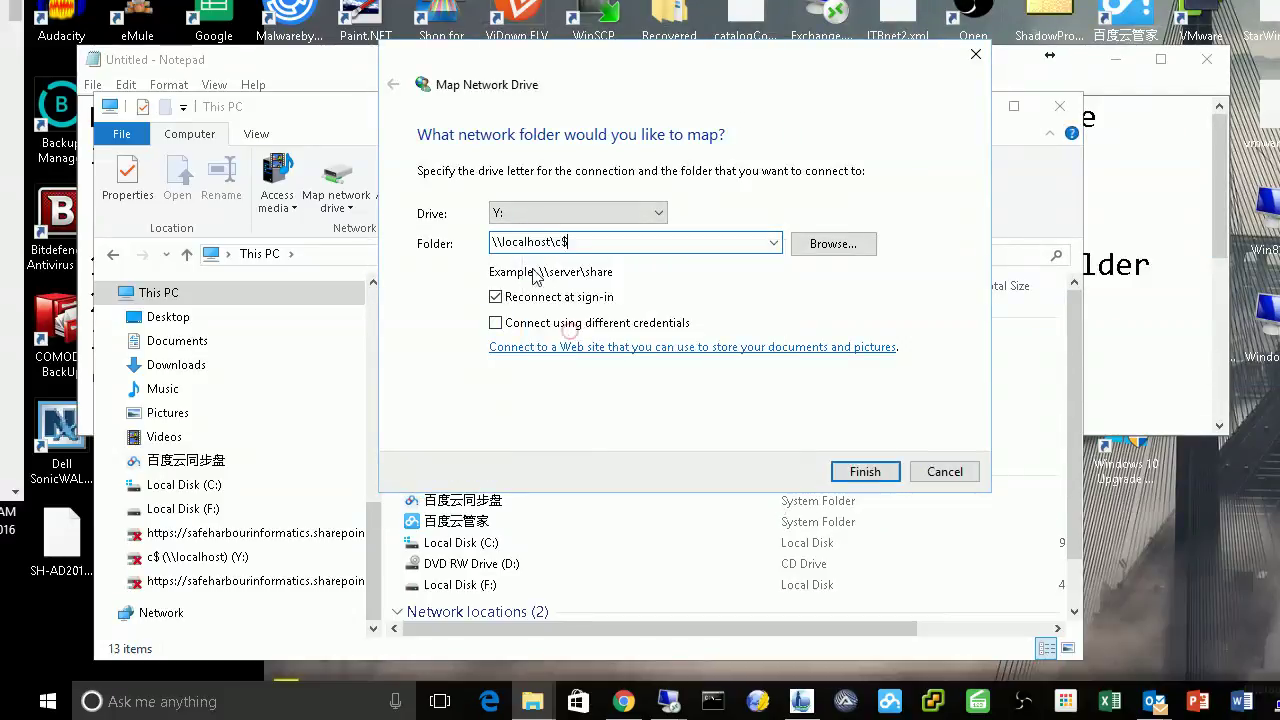
pyautogui.moveTo(597, 243); pyautogui.dragTo(478, 254)
pyautogui.click(604, 243)
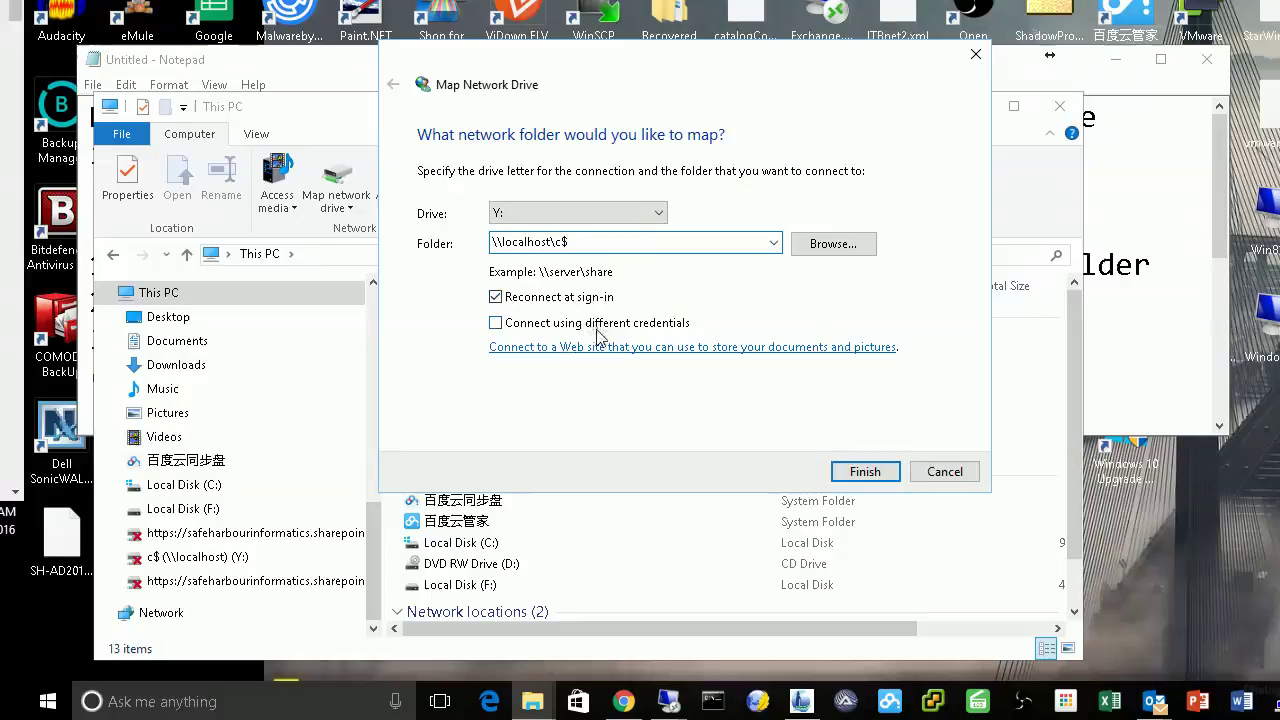
pyautogui.moveTo(598, 242); pyautogui.dragTo(492, 242)
pyautogui.click(578, 241)
pyautogui.click(864, 472)
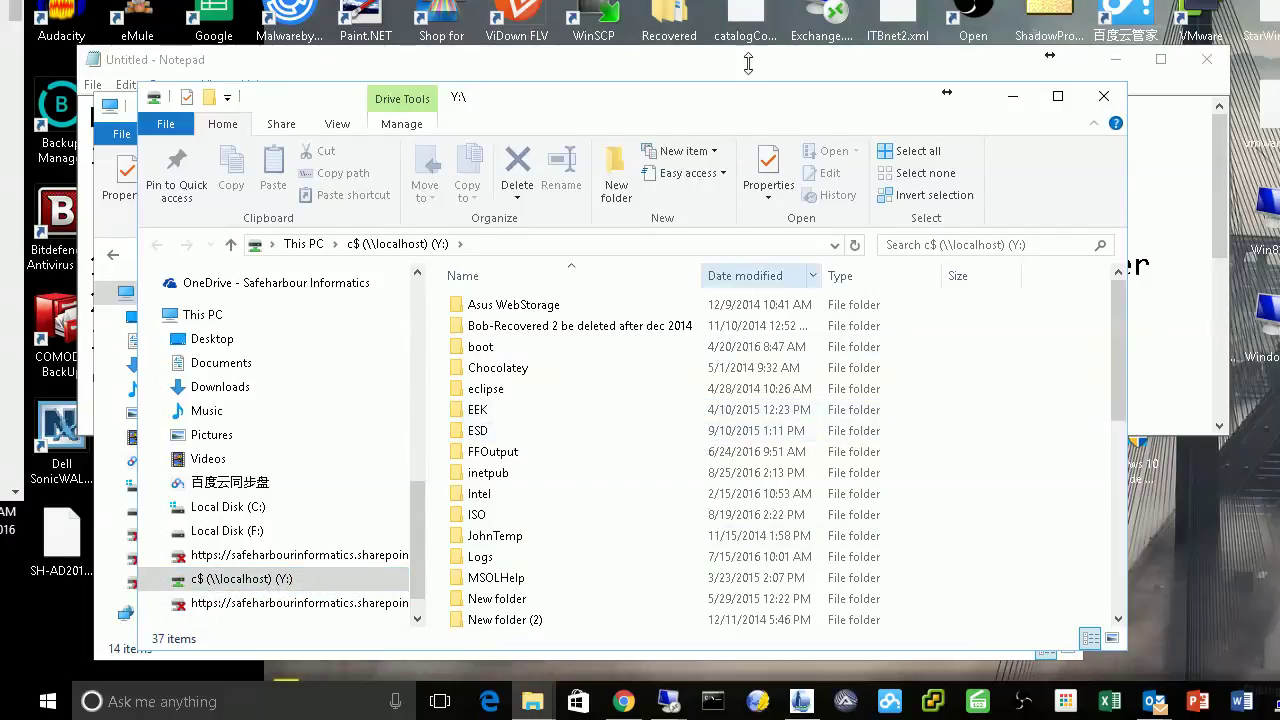
# Scroll Notepad to Advanced tips and highlight 'domain user' in the first tip.
pyautogui.click(703, 64)
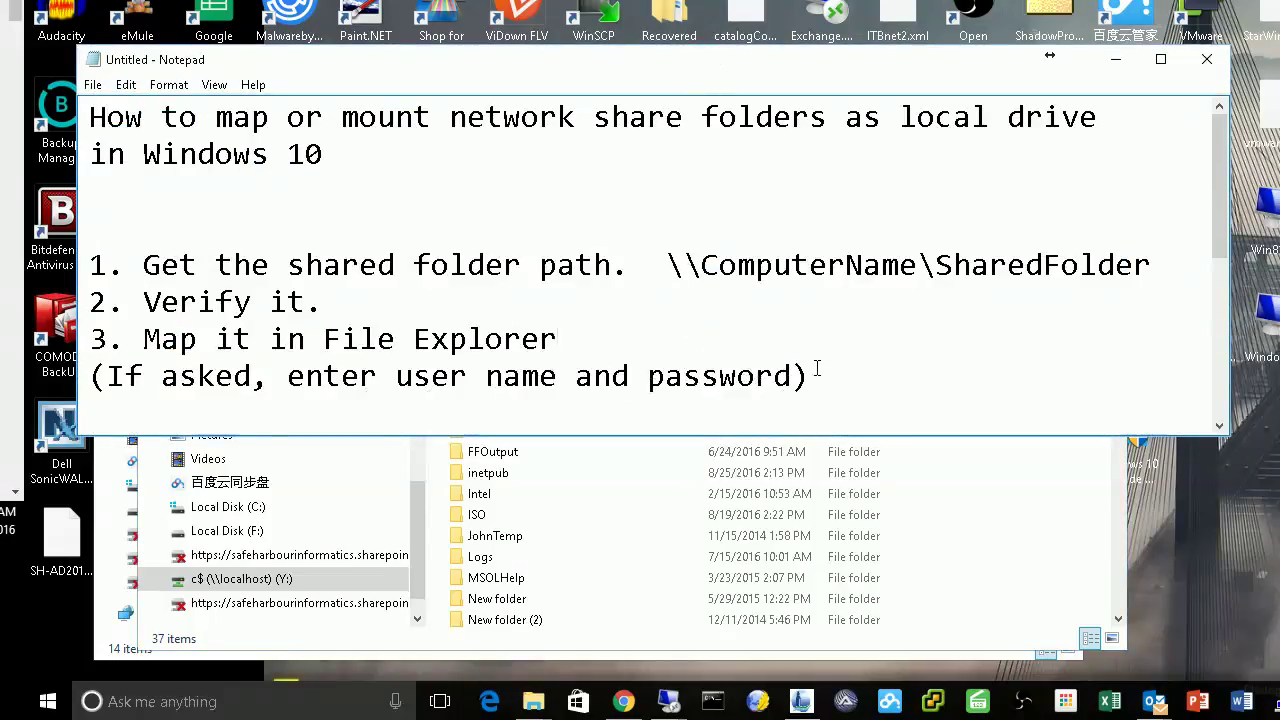
pyautogui.scroll(-2, 817, 368)
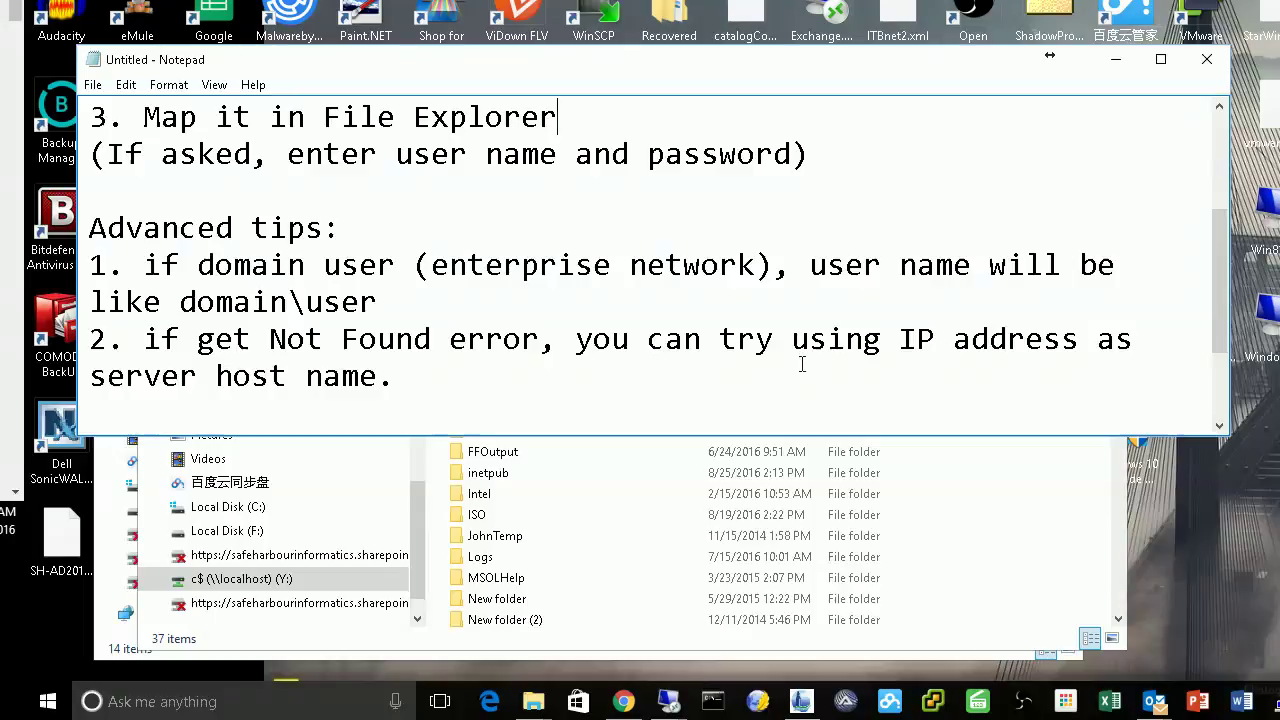
pyautogui.moveTo(158, 265); pyautogui.dragTo(306, 265)
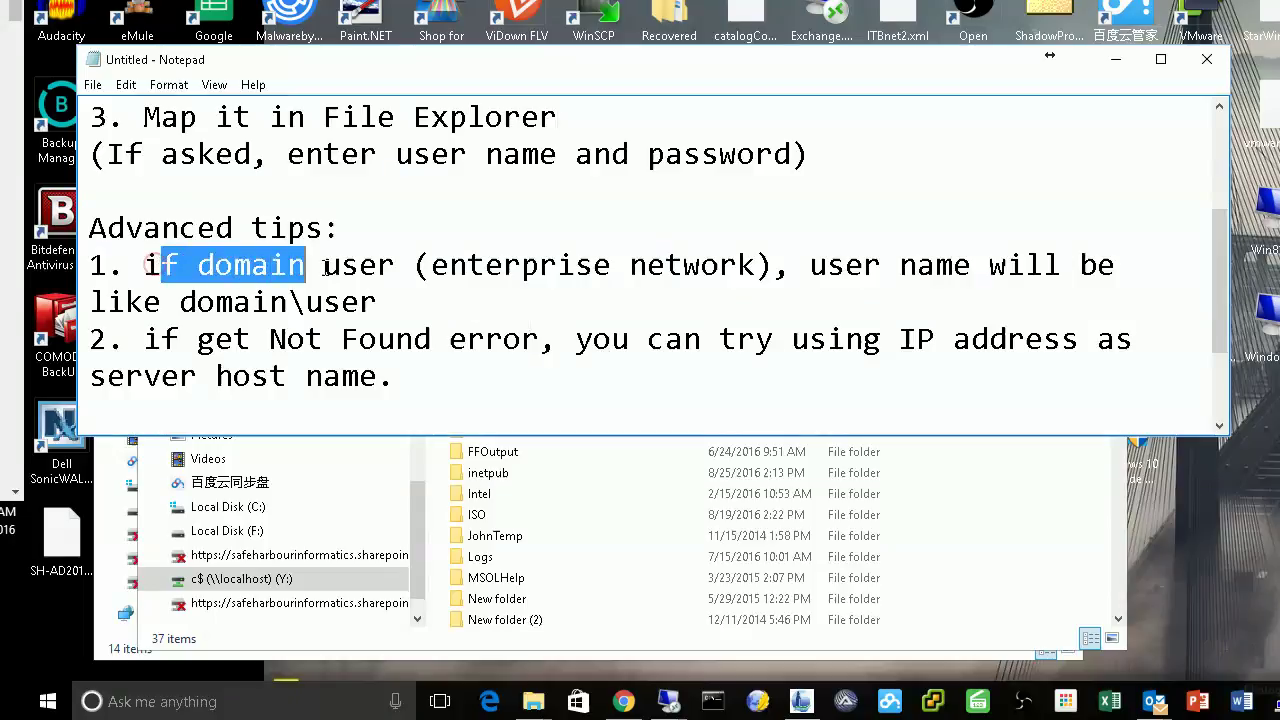
pyautogui.click(337, 265)
pyautogui.moveTo(197, 265); pyautogui.dragTo(386, 265)
pyautogui.click(392, 265)
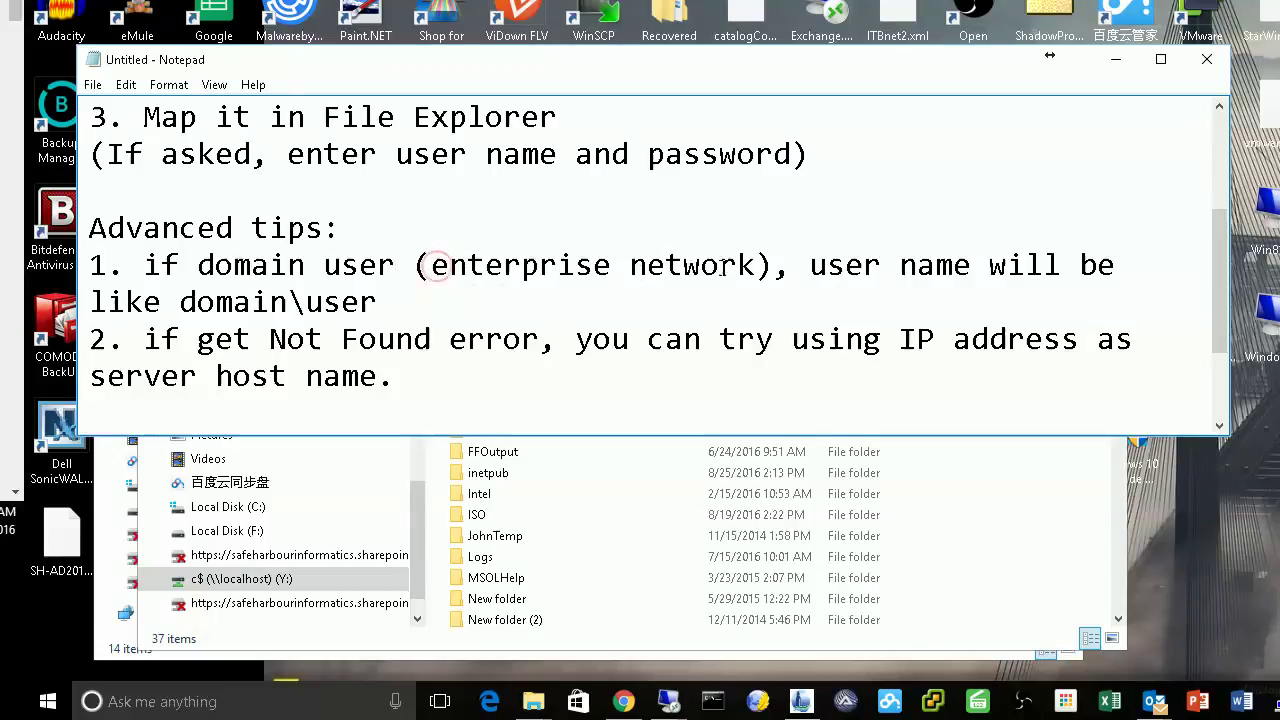
pyautogui.click(810, 265)
# Highlight 'domain\user' in the example and 'Not Found' in the second tip.
pyautogui.moveTo(181, 302); pyautogui.dragTo(289, 302)
pyautogui.click(388, 302)
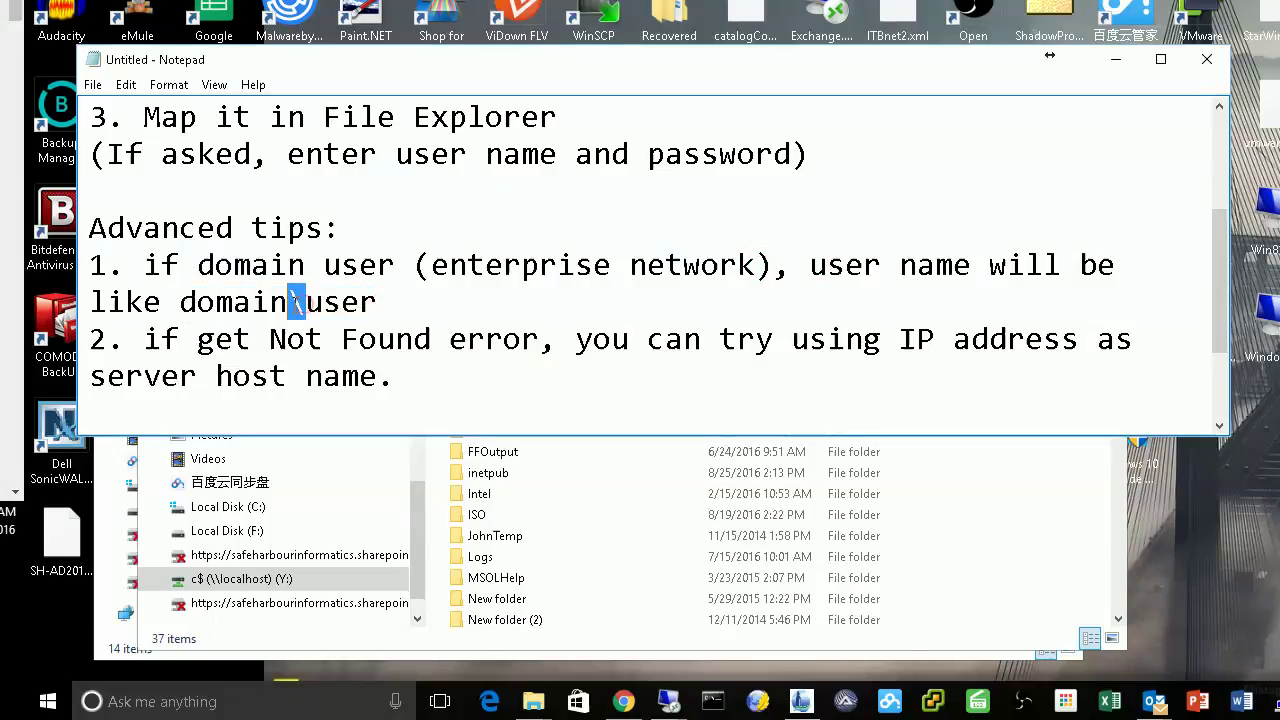
pyautogui.click(380, 302)
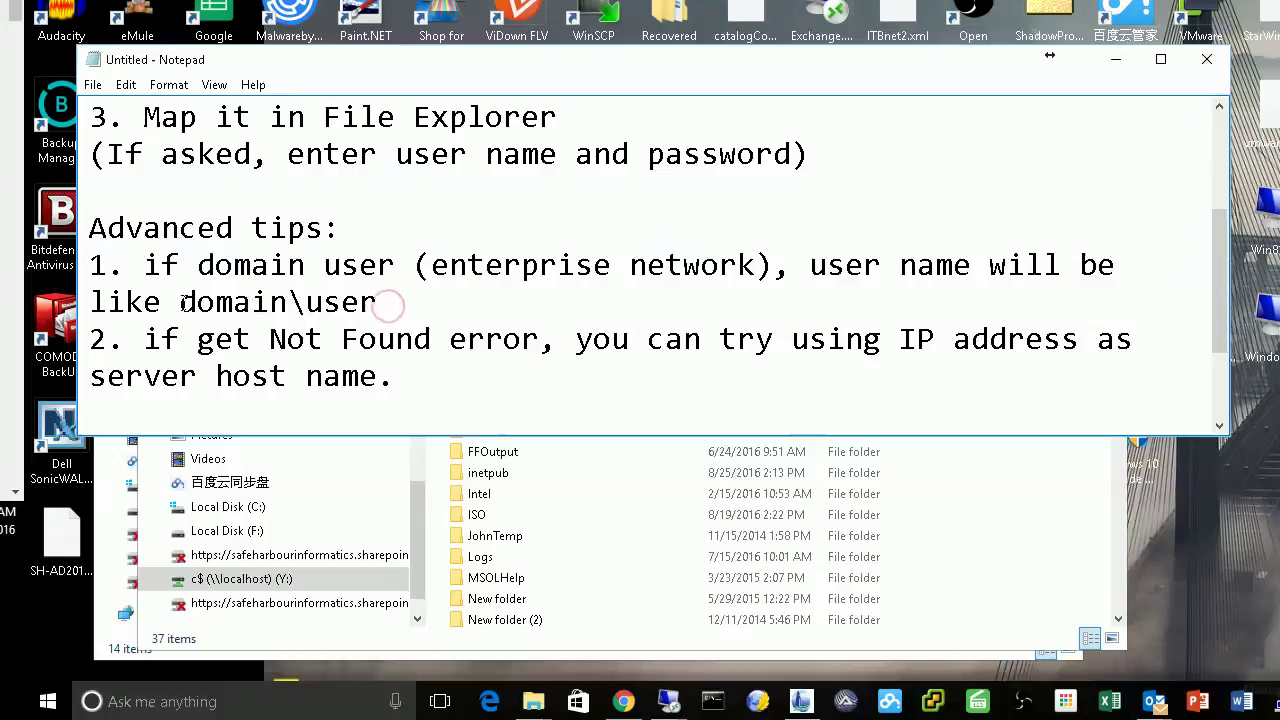
pyautogui.moveTo(180, 302); pyautogui.dragTo(378, 302)
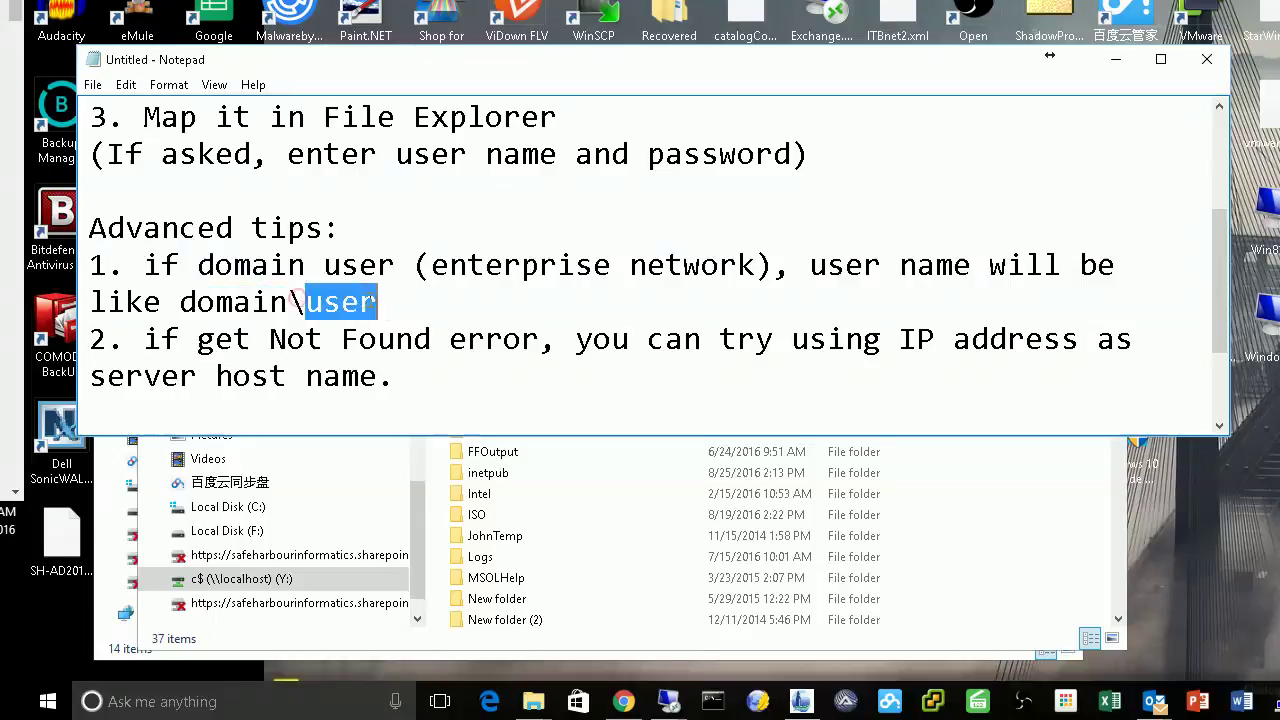
pyautogui.click(418, 302)
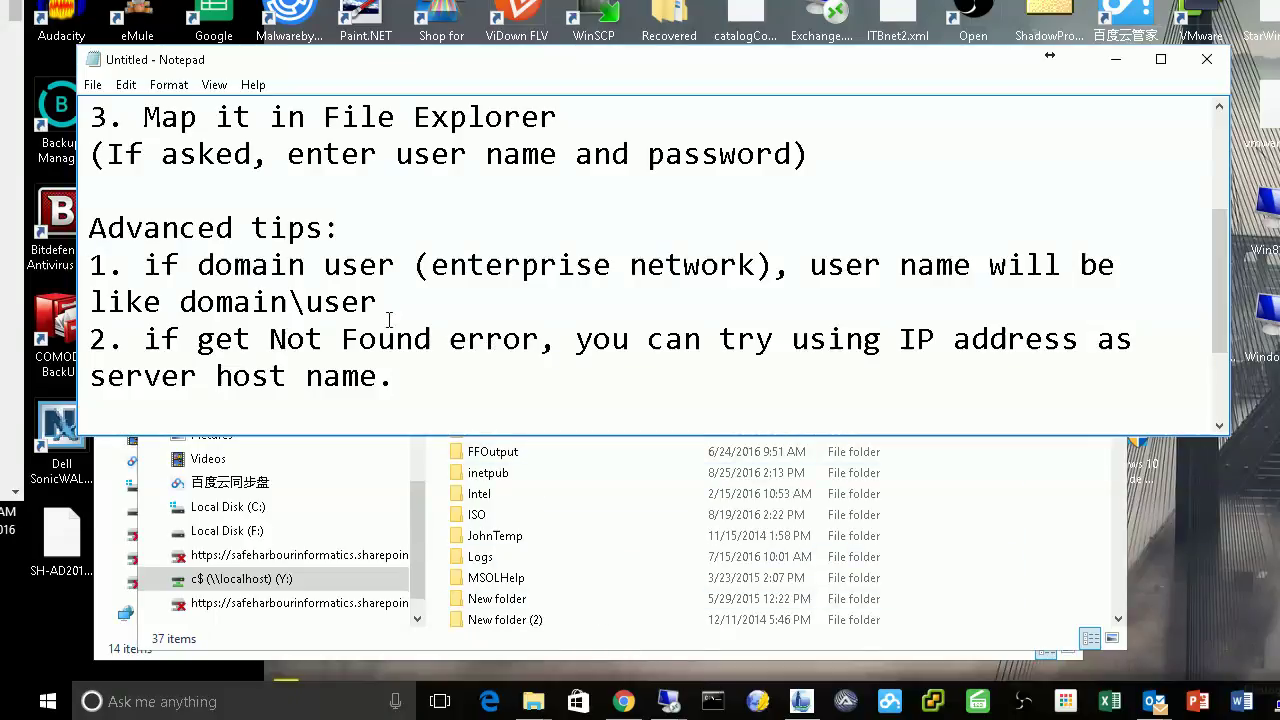
pyautogui.moveTo(270, 339); pyautogui.dragTo(434, 339)
pyautogui.click(501, 339)
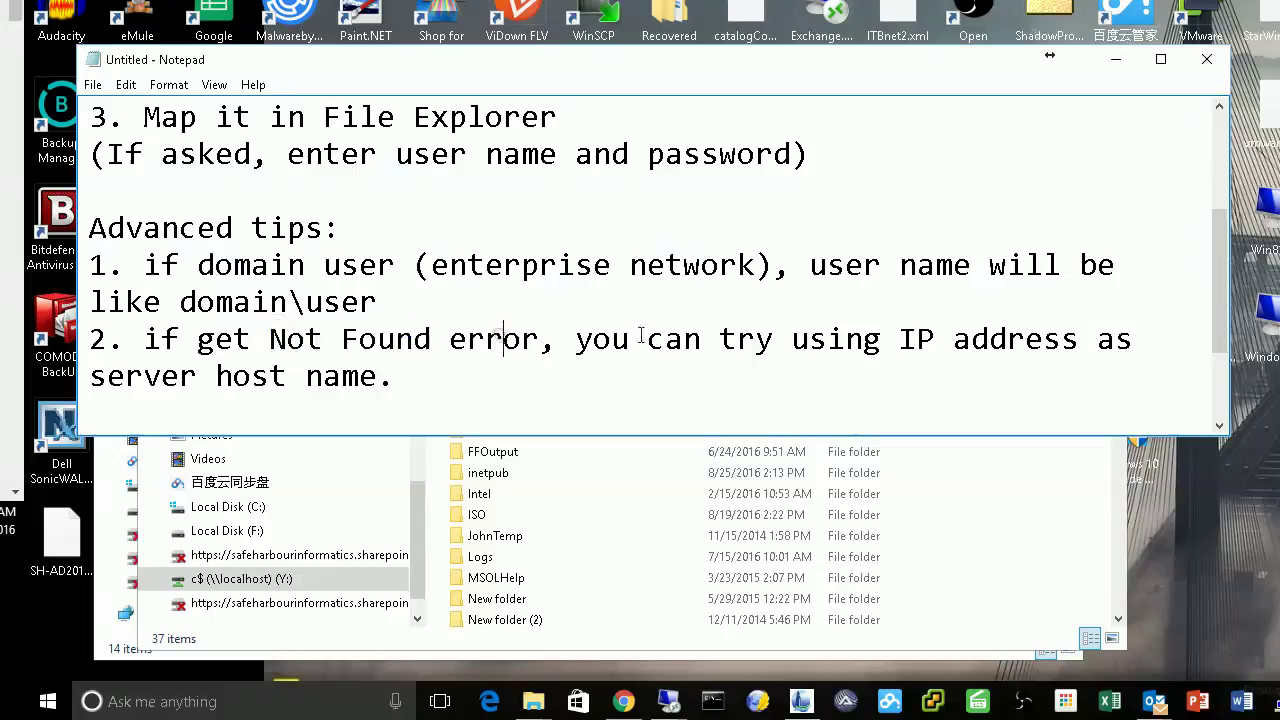
pyautogui.click(681, 339)
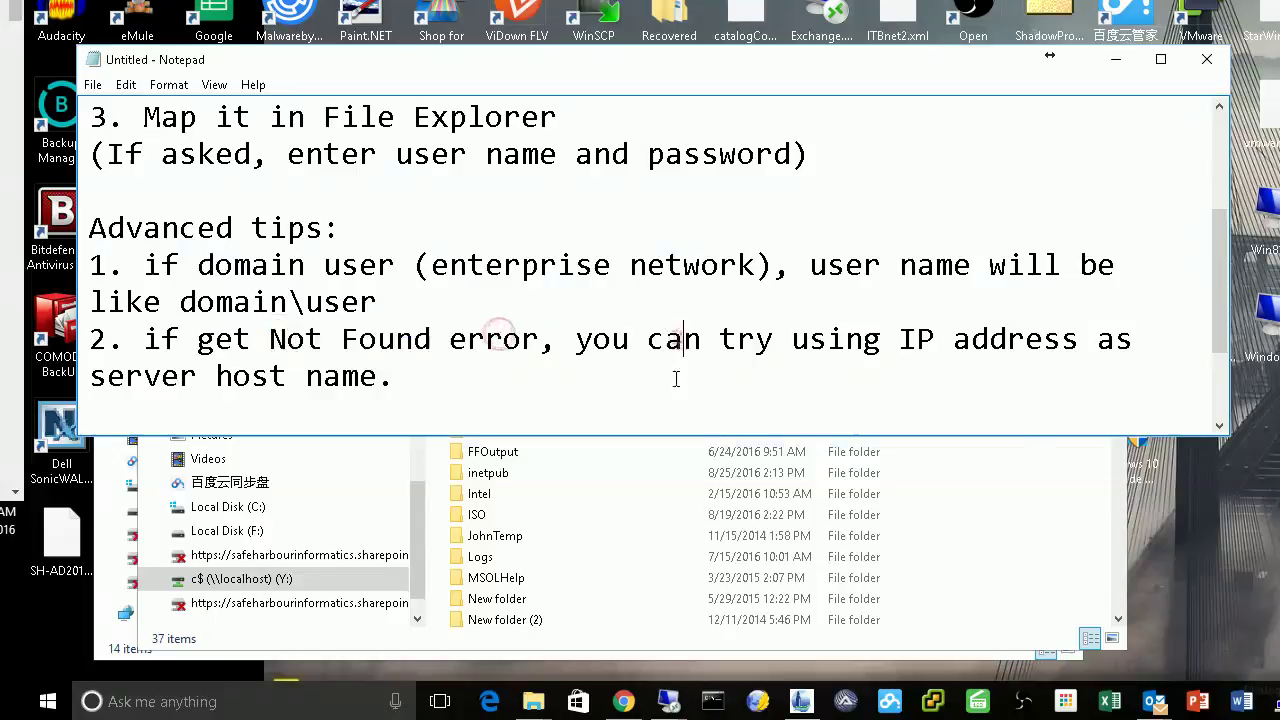
# Enter \\127.0.0.1\c$ in the Y: window's address bar to open the share by IP.
pyautogui.click(600, 654)
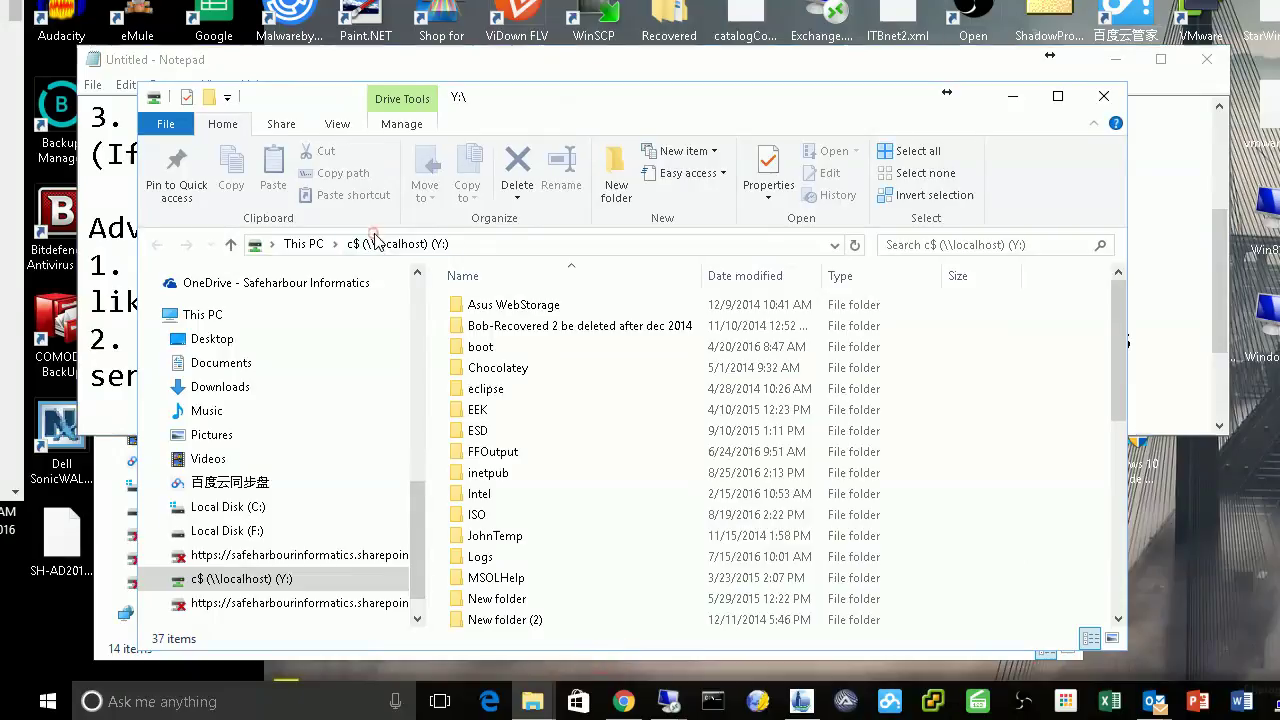
pyautogui.click(482, 244)
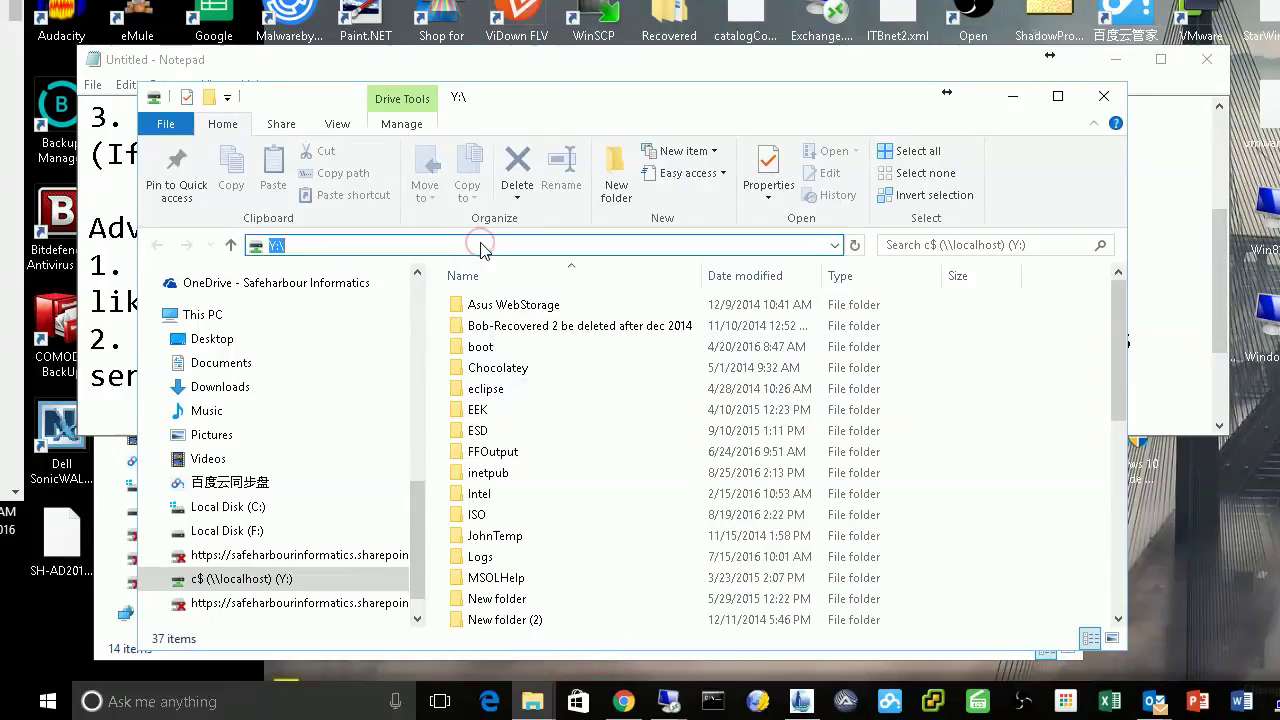
pyautogui.write('\\\\127.0.0.1')
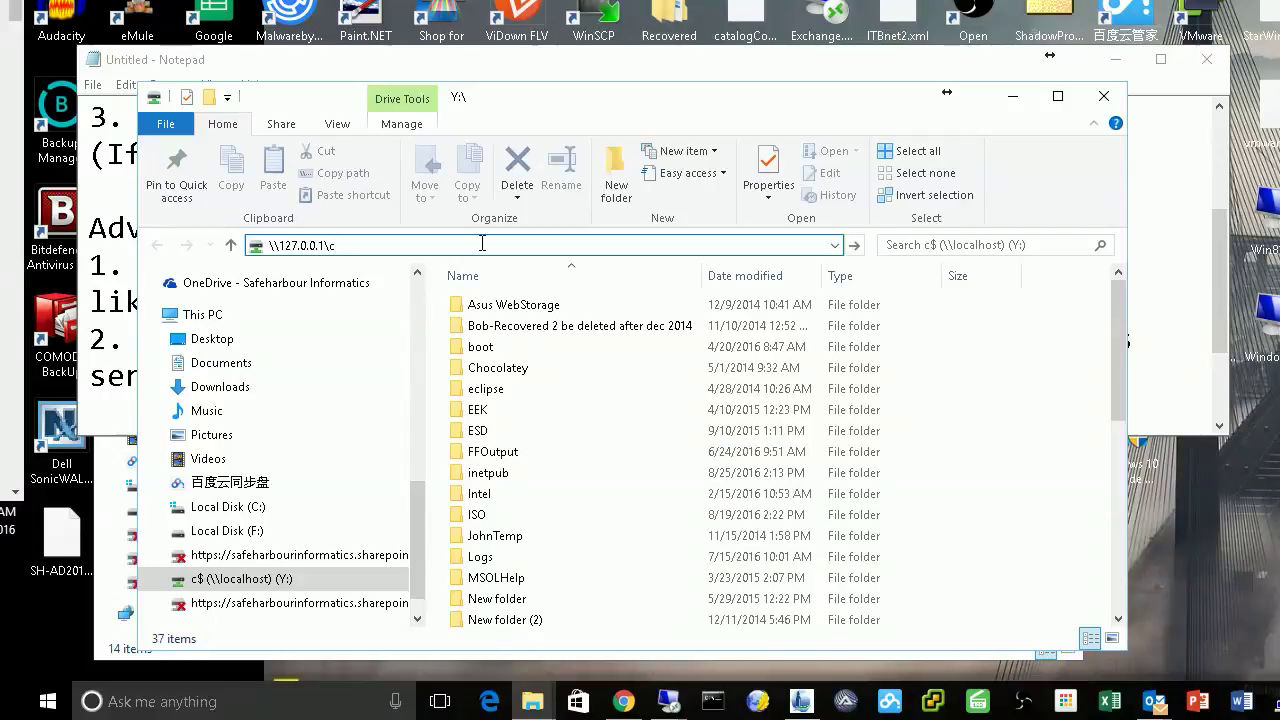
pyautogui.write('\\c$')
pyautogui.moveTo(335, 245); pyautogui.dragTo(266, 245)
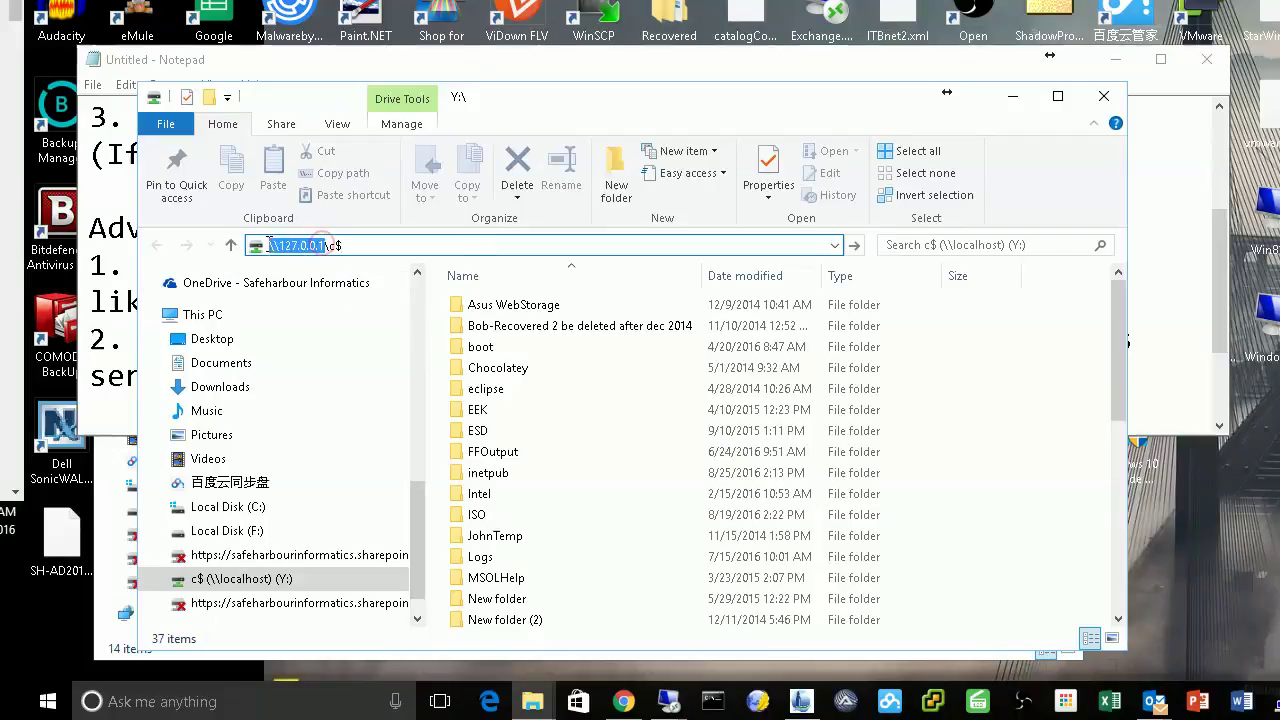
pyautogui.click(356, 246)
pyautogui.hotkey('ctrl', 'a')
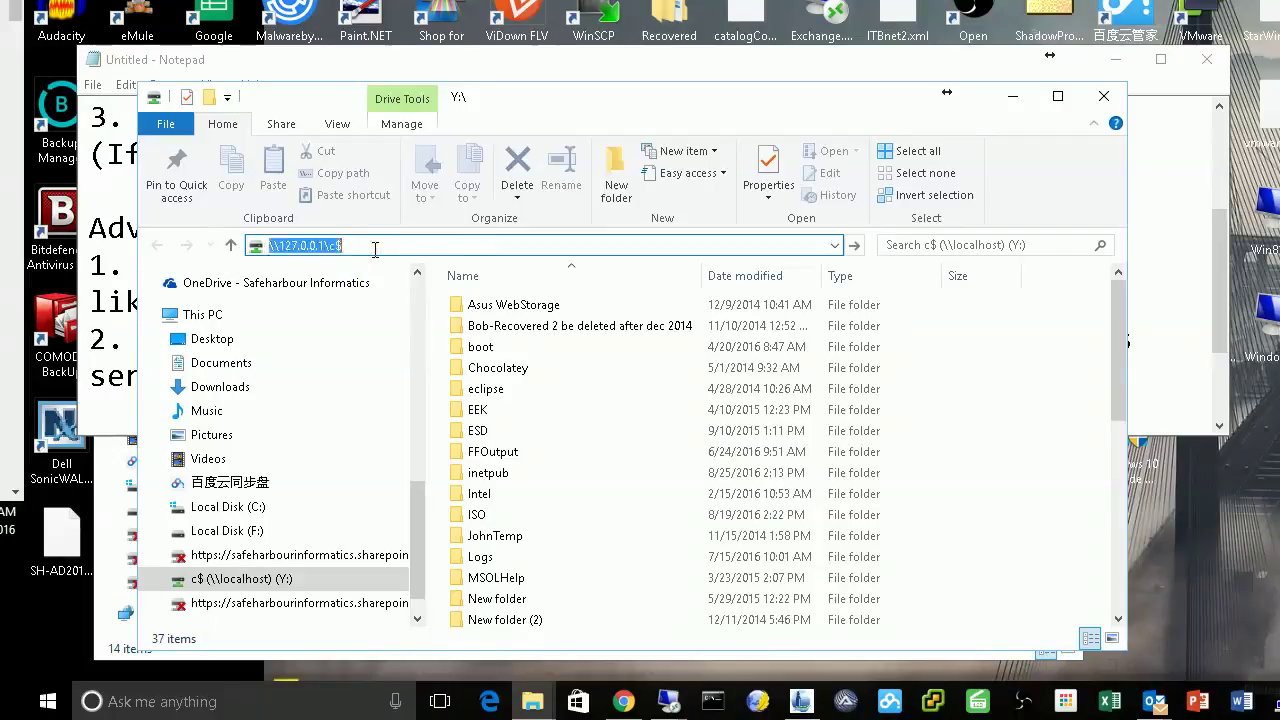
pyautogui.press('Return')
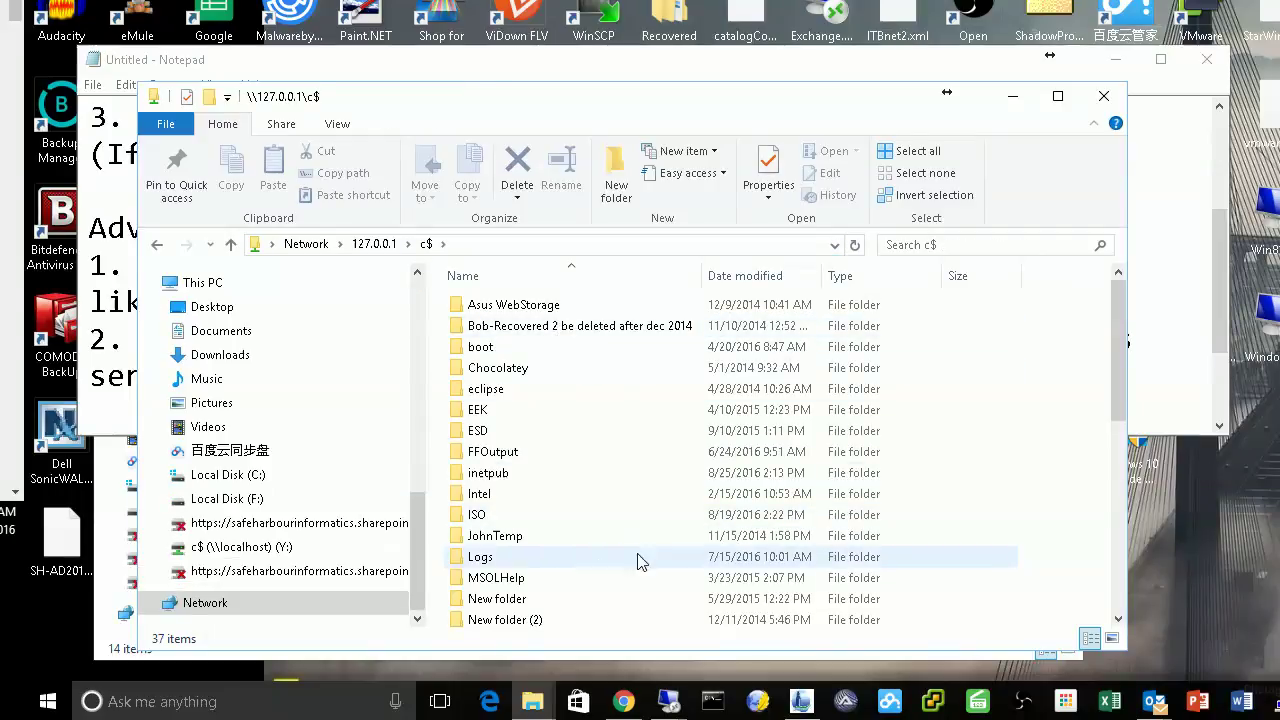
# Scroll Notepad to the Check other videos list, placing the caret after the first title.
pyautogui.click(600, 63)
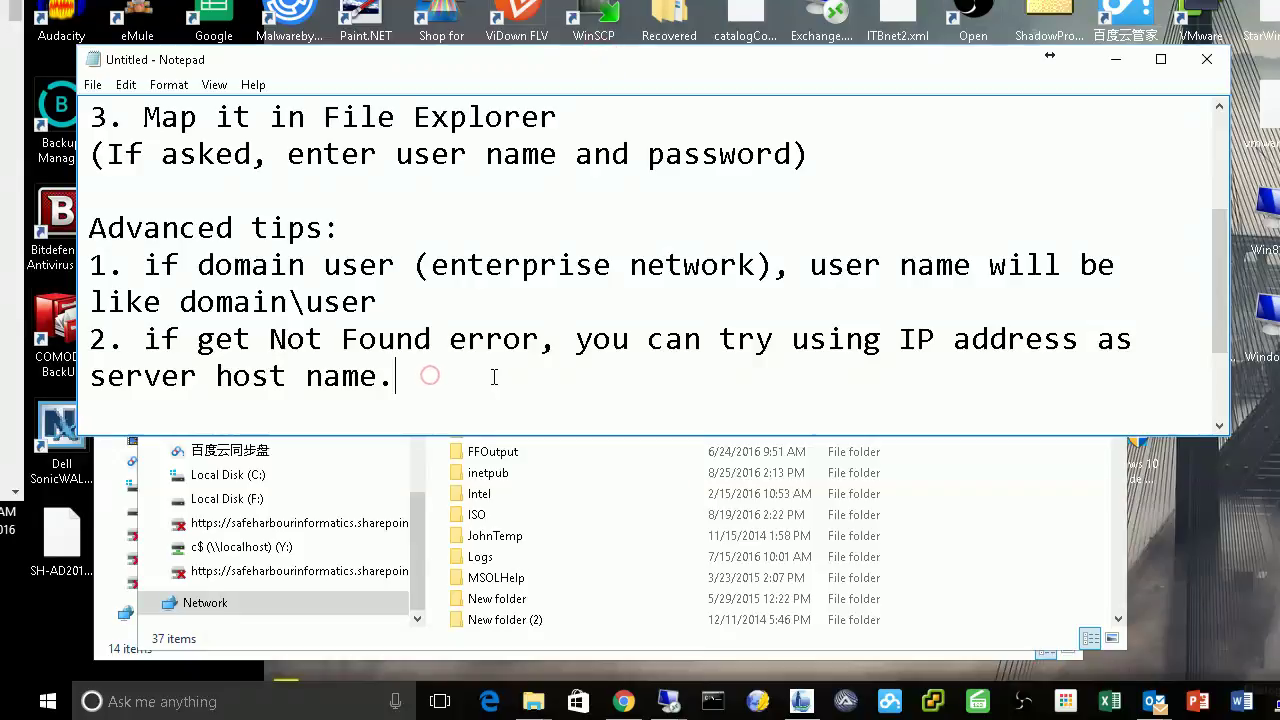
pyautogui.scroll(-2, 494, 377)
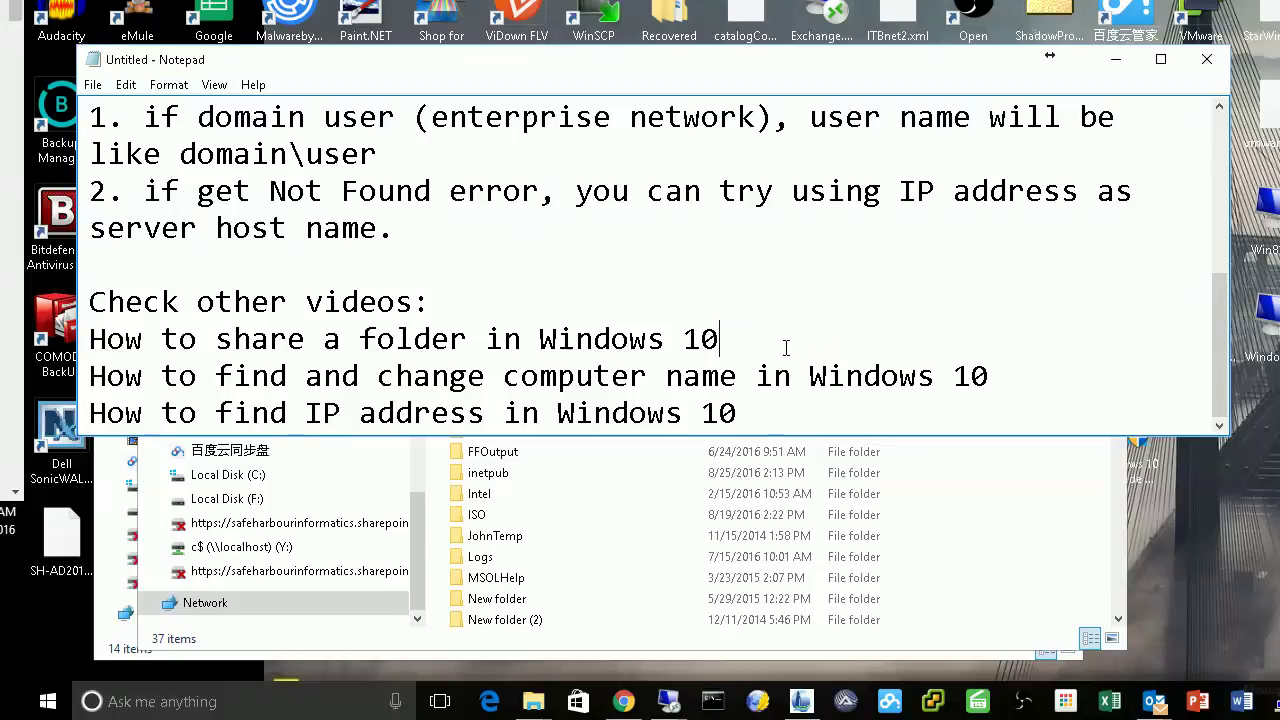
pyautogui.click(1013, 378)
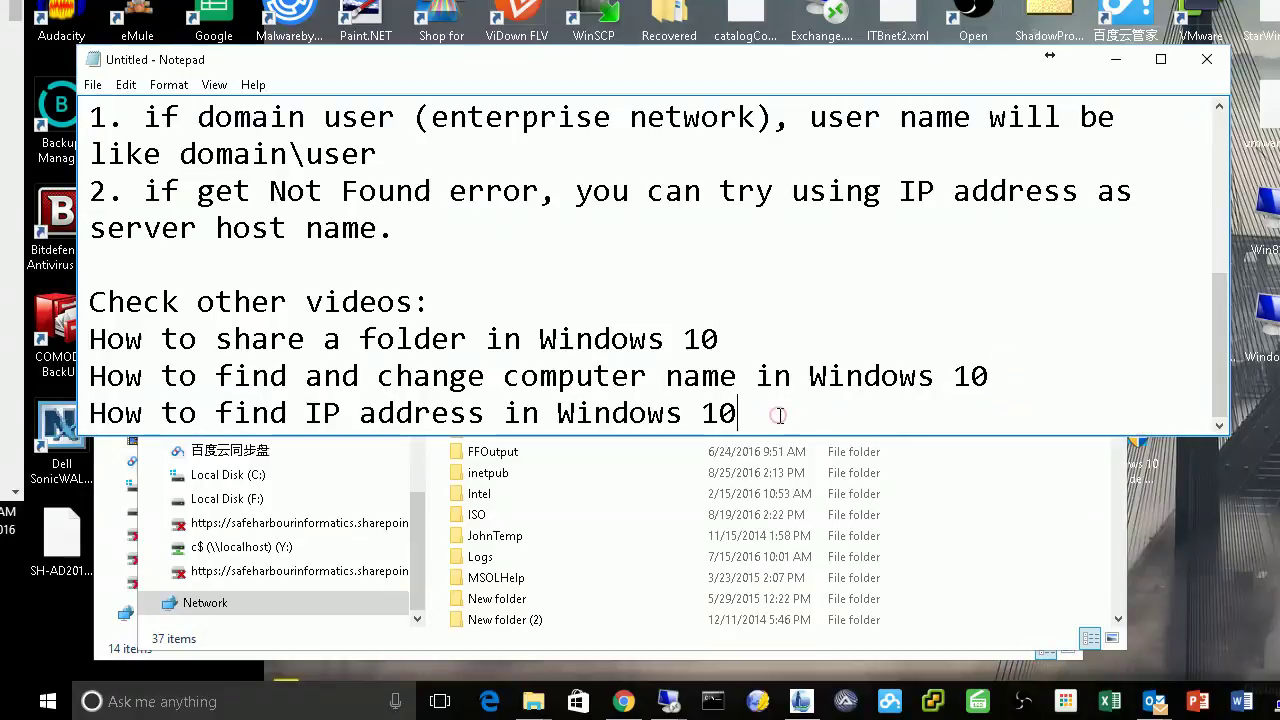